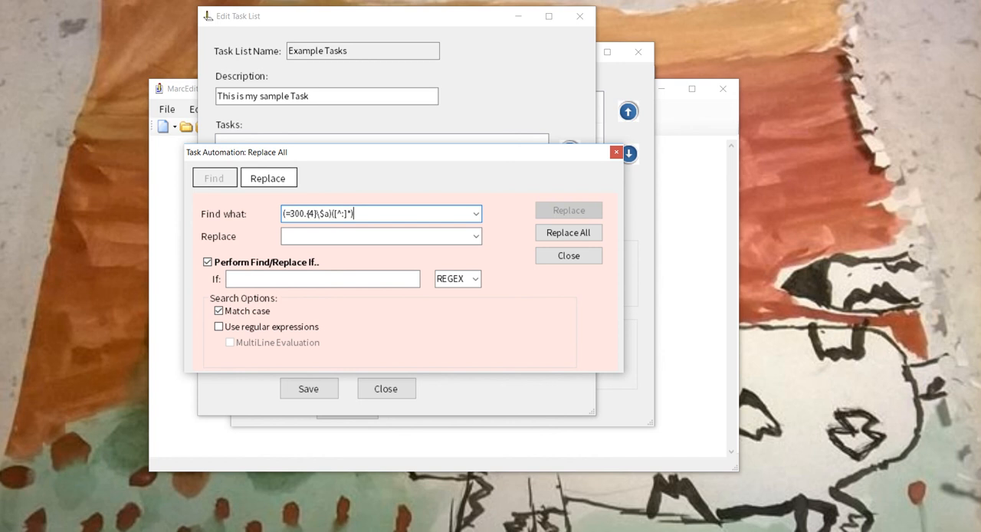
- Complete the find pattern as (=300.{4}\$a)([^:]*)(.*) and set the replacement to $1Blueray$2$3
text((.*))
key(Tab)
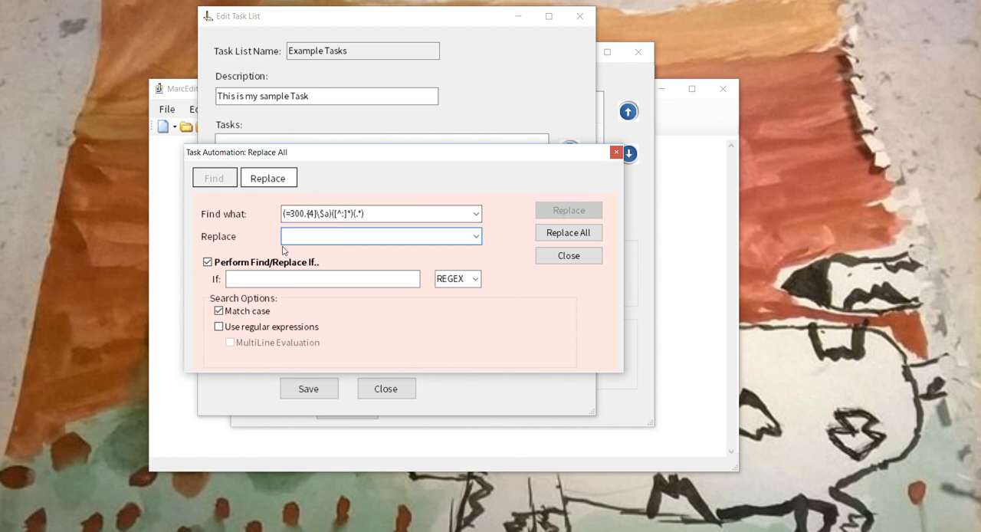
text($1Blueray$2$3)
- Set the replace condition to =538.{4}\$a.*[bB]lue[rR]ay, enable regular expressions, and add the Replace All task to the list
click(290, 279)
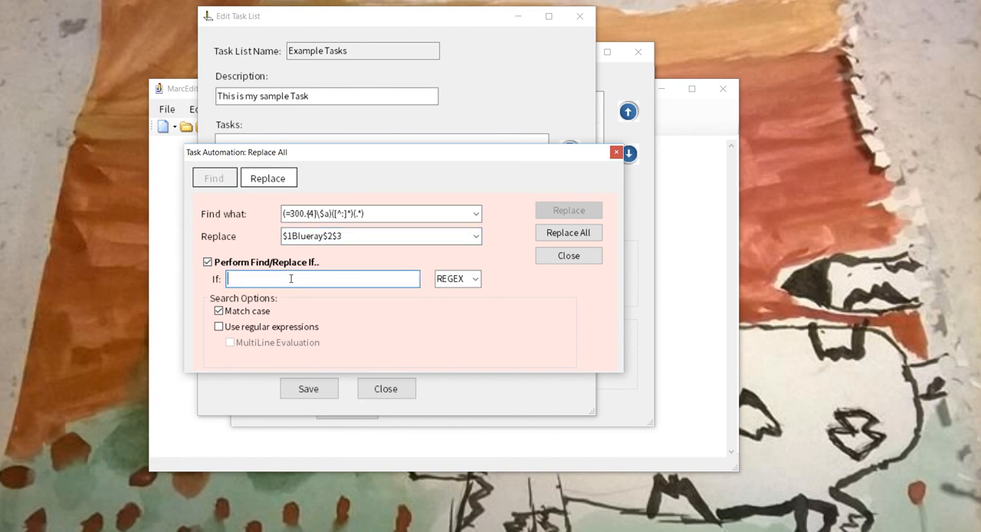
text(=538.{4}\$a.*[bB]lue[rR]ay)
click(220, 326)
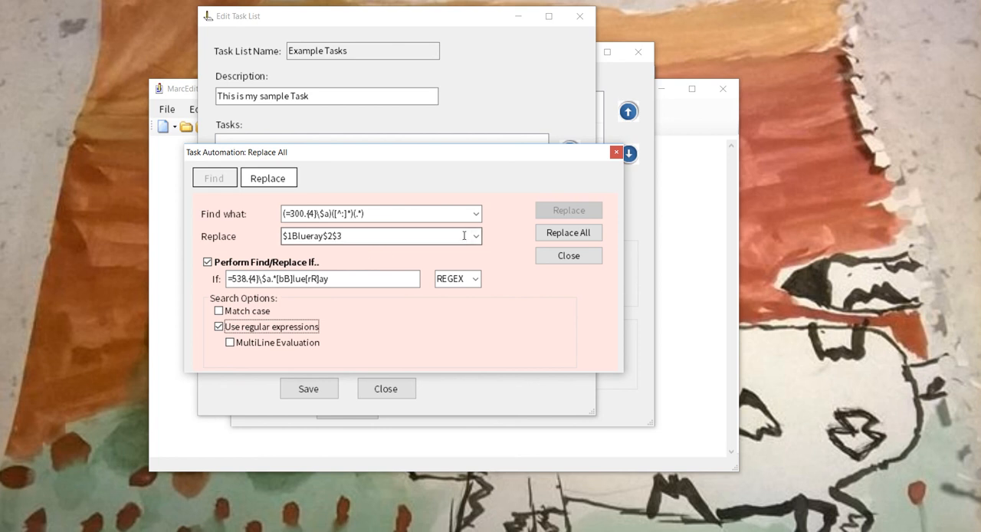
click(566, 239)
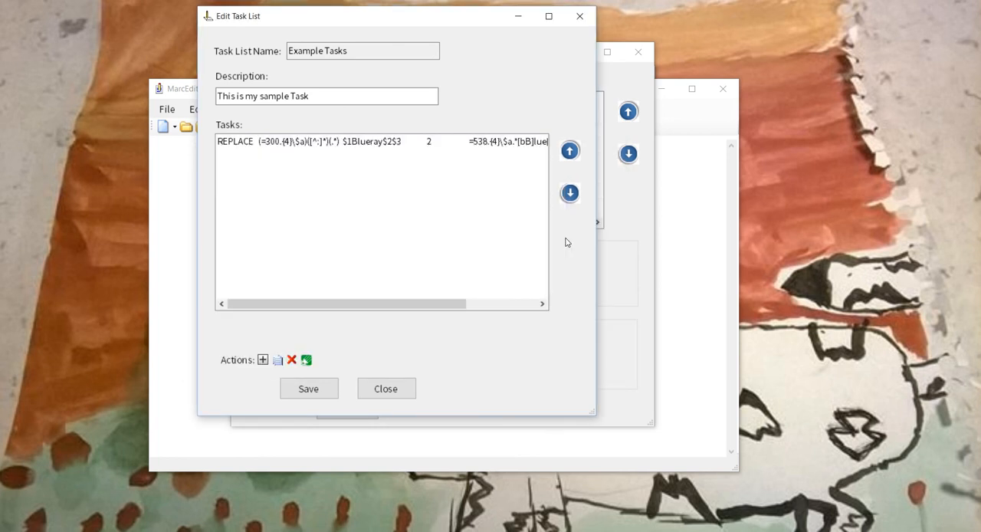
- Add a delete field task for the 9xx fields to the task list
click(263, 362)
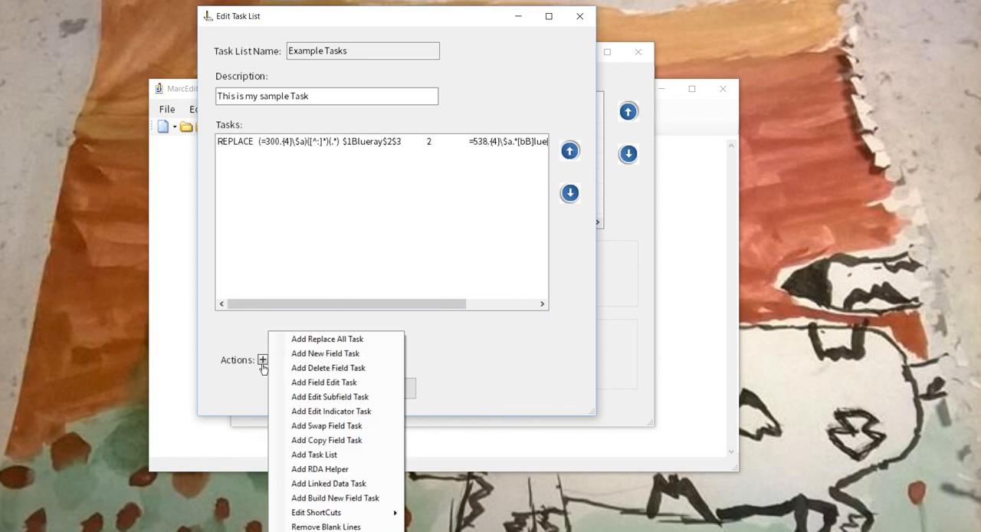
click(330, 368)
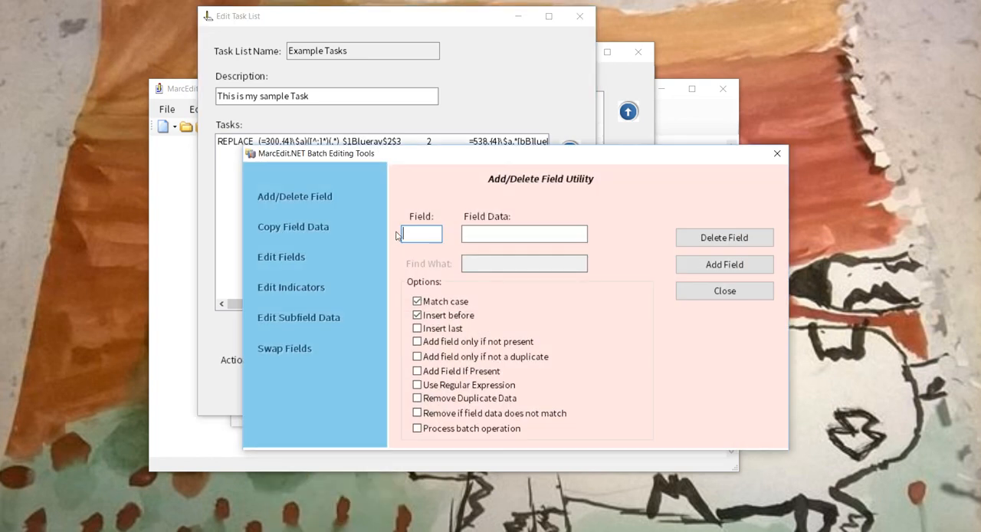
text(9xx)
click(682, 239)
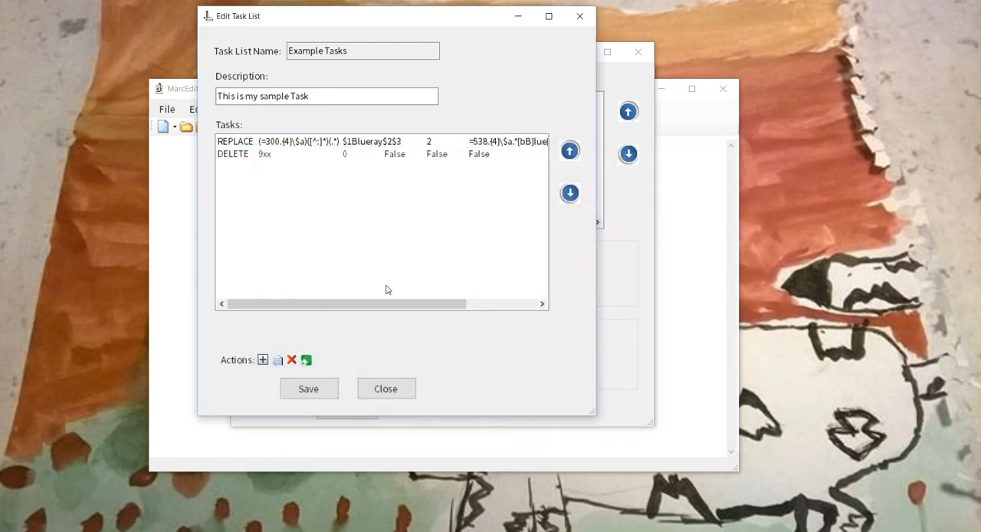
- Add a delete field task for 6xx fields whose data matches the regular expression ^=6[0-9]{2}.{3}[^0]
click(262, 359)
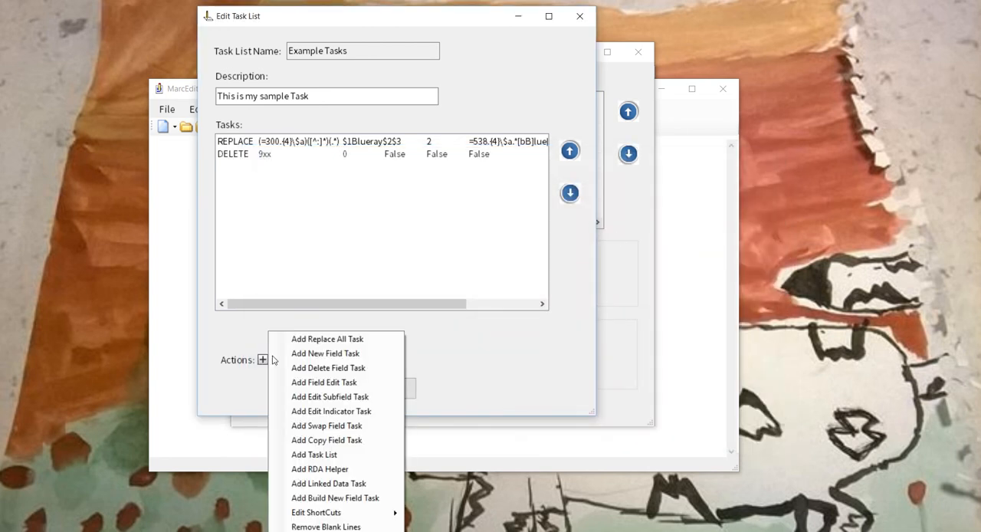
click(329, 368)
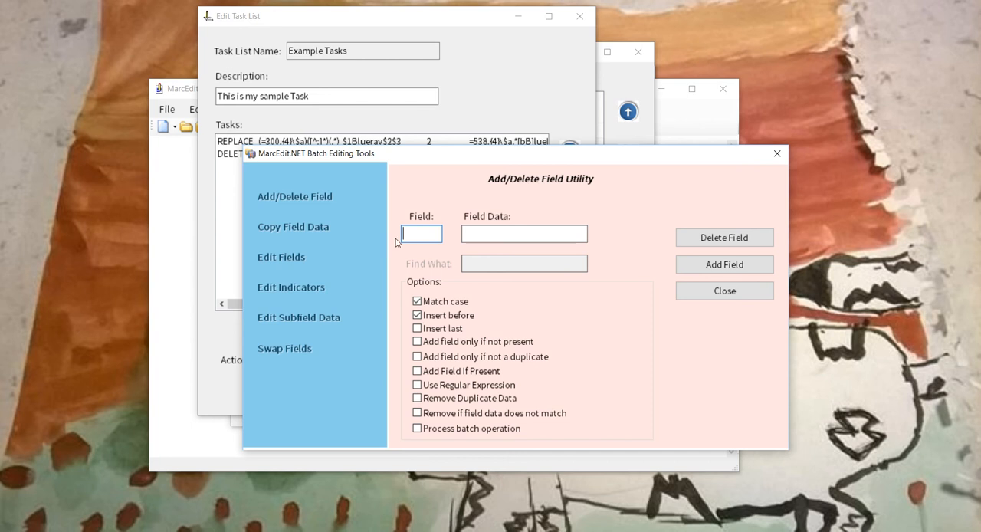
text(6xx)
key(Tab)
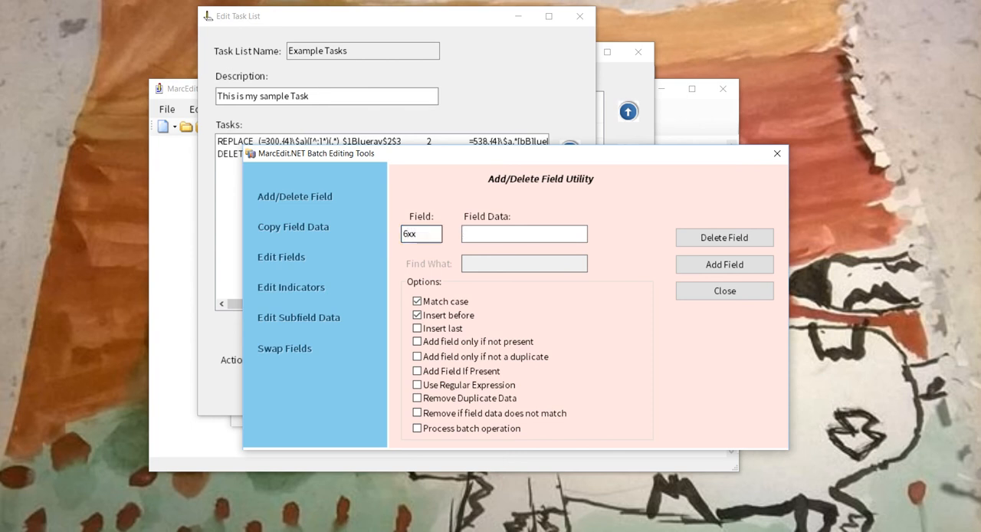
text(^=6[0-9]{2}.{3}[^0])
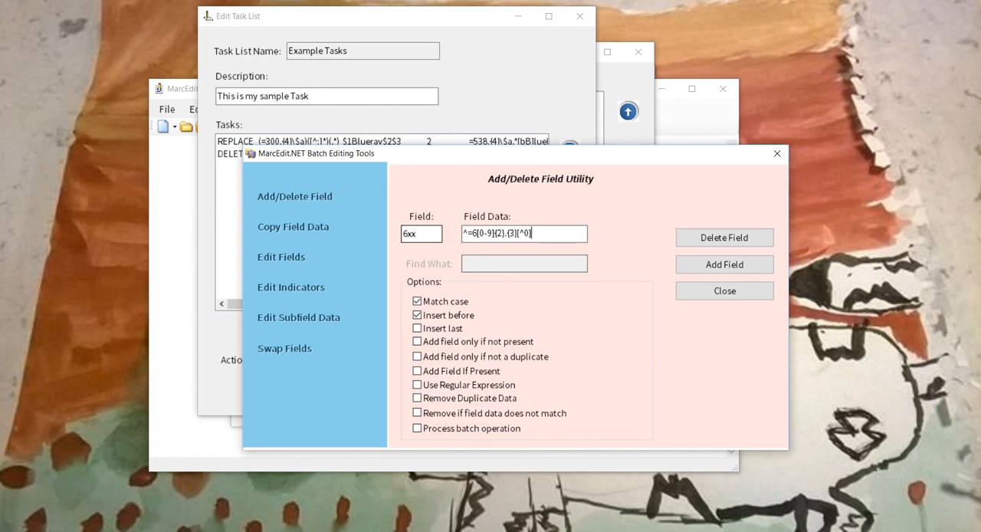
click(417, 384)
click(703, 242)
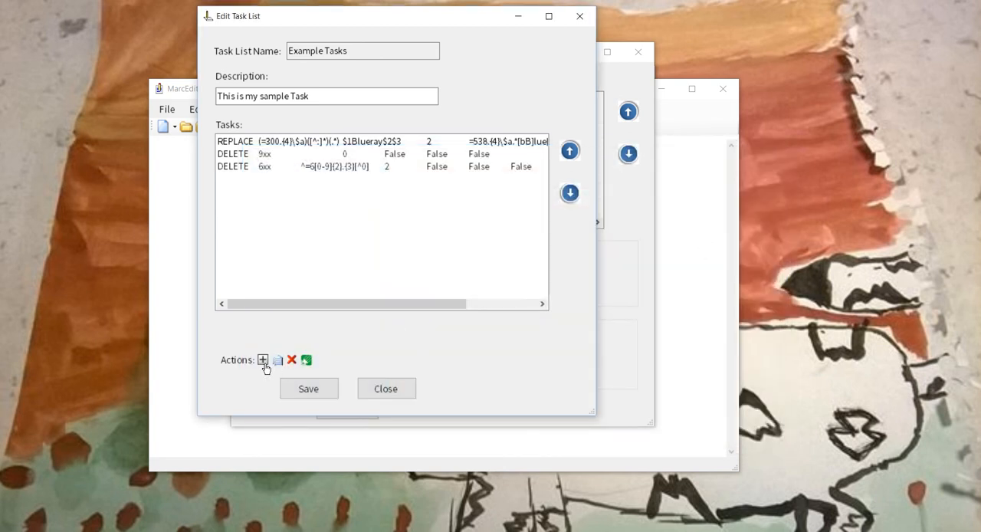
- Add a new field task that inserts a 500 field with the data \\$aEdited with my task
click(263, 360)
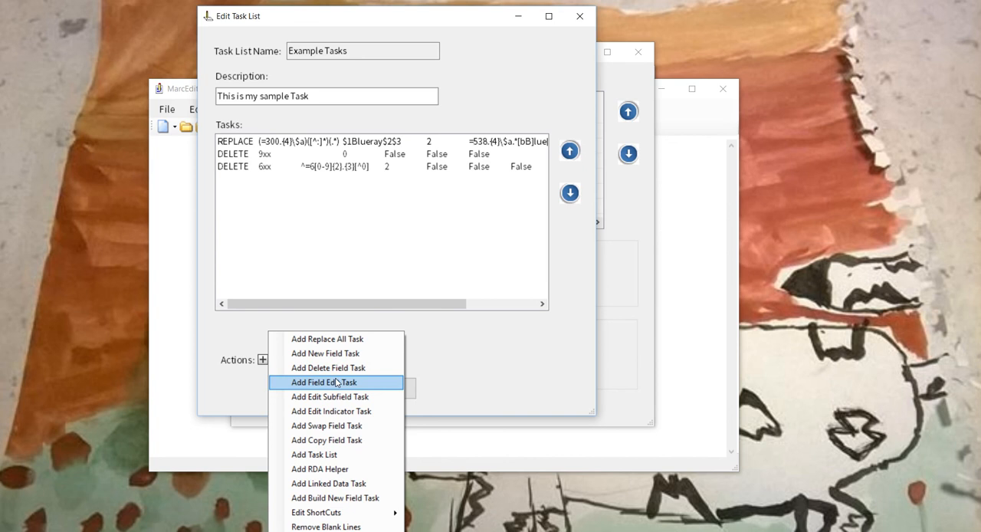
click(338, 355)
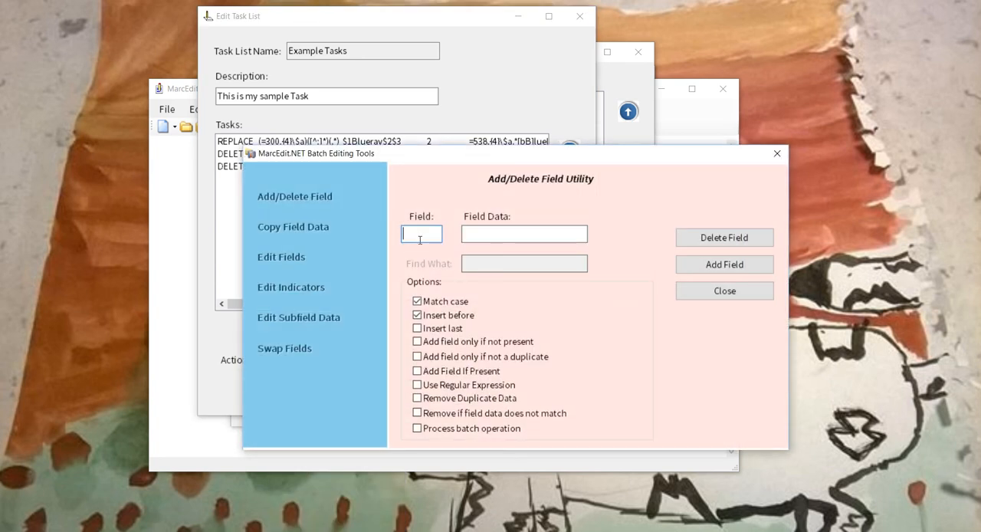
text(500)
key(Tab)
text(\\$aEdit)
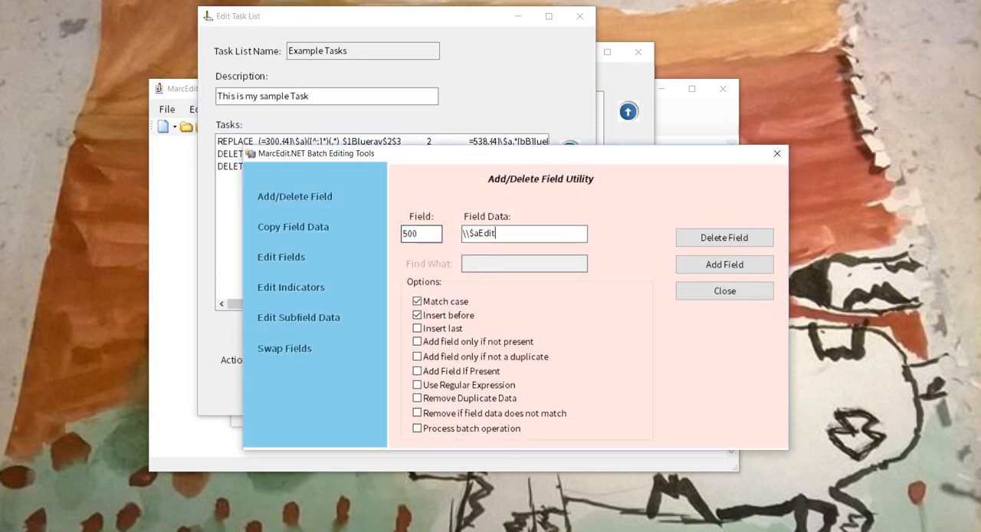
text(ied with my task)
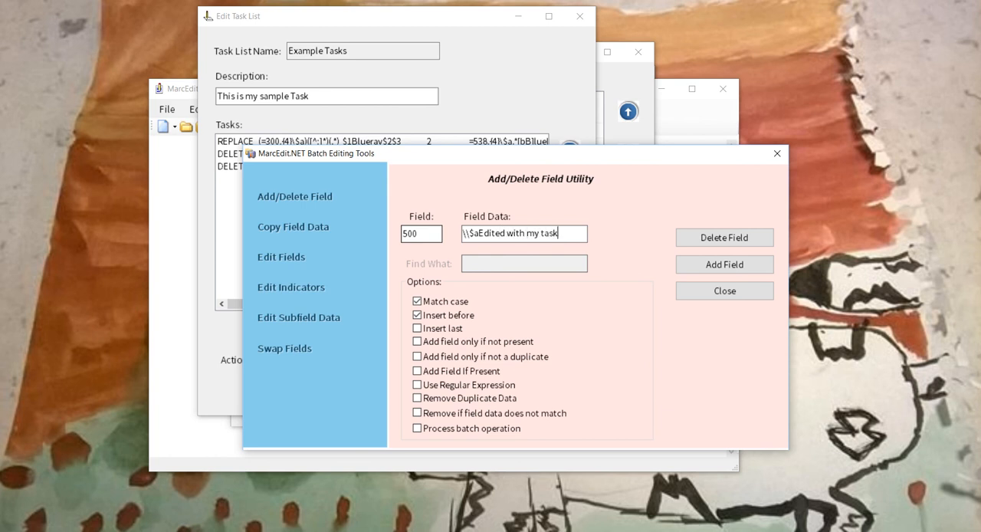
click(679, 264)
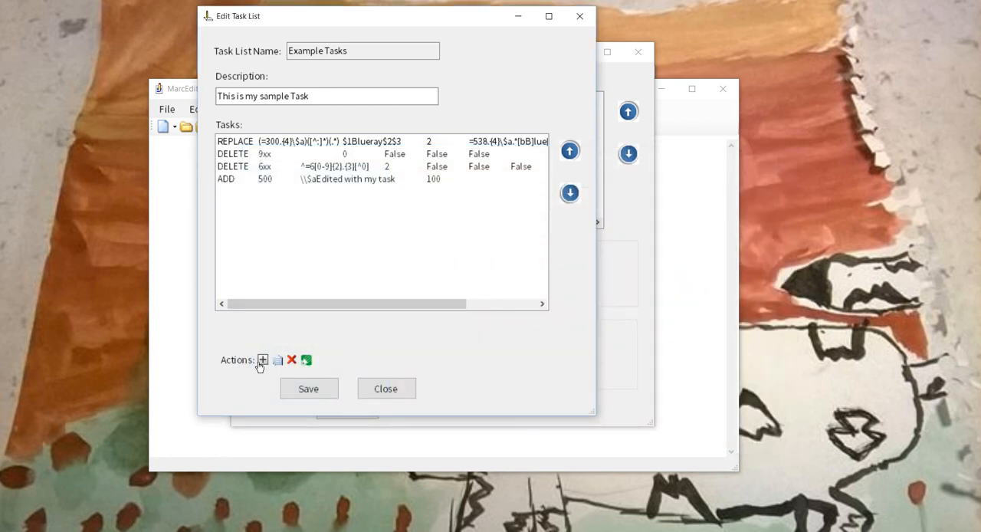
- Add an Initial case conversion task for subfield 245$a to the task list
click(261, 362)
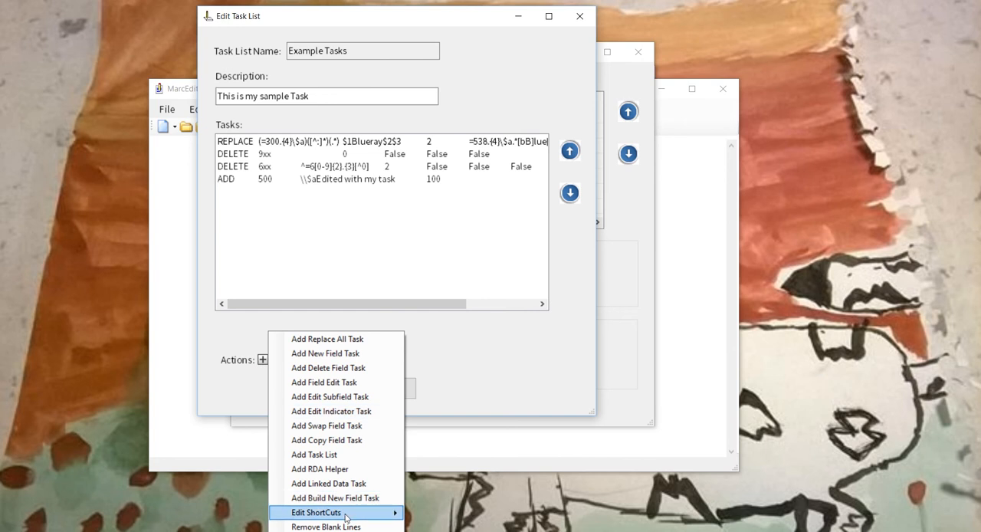
mouse_move(347, 514)
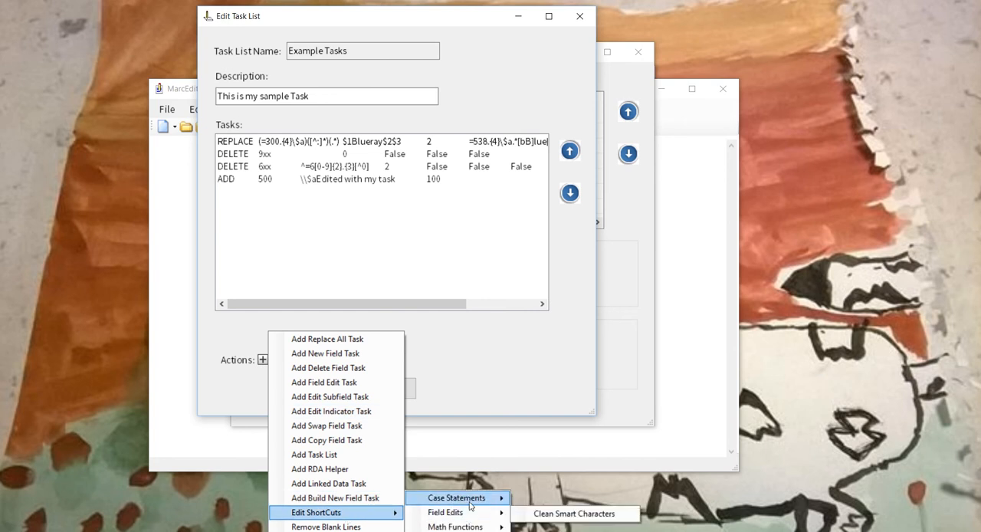
mouse_move(470, 506)
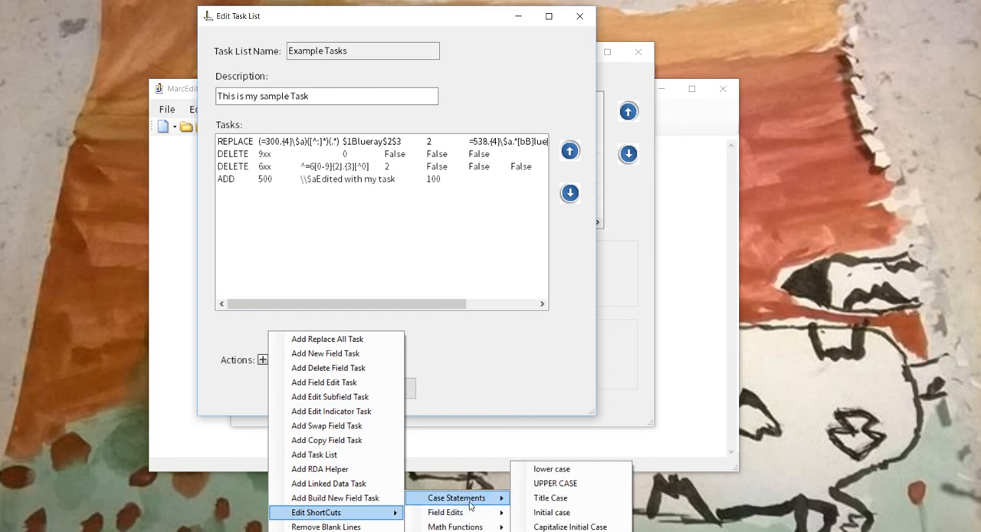
click(550, 514)
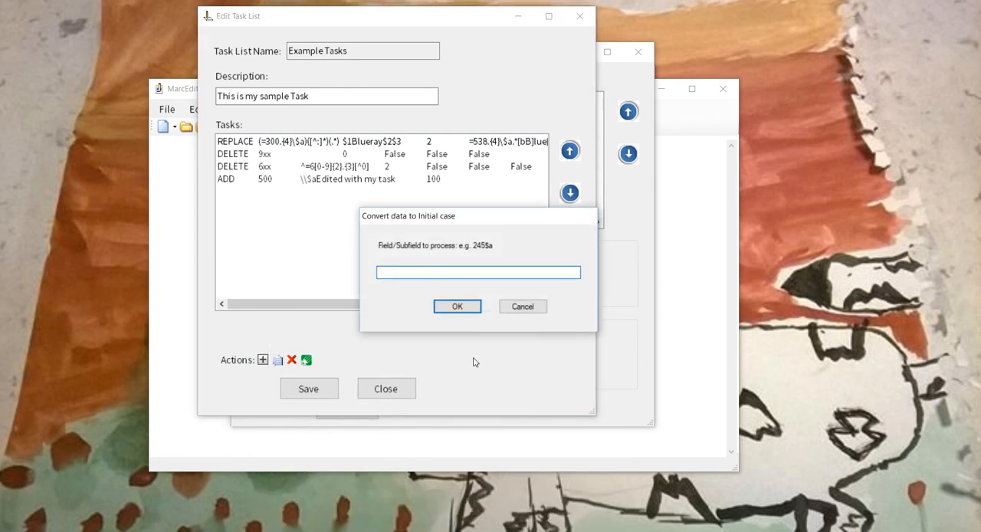
text(245$a)
click(458, 307)
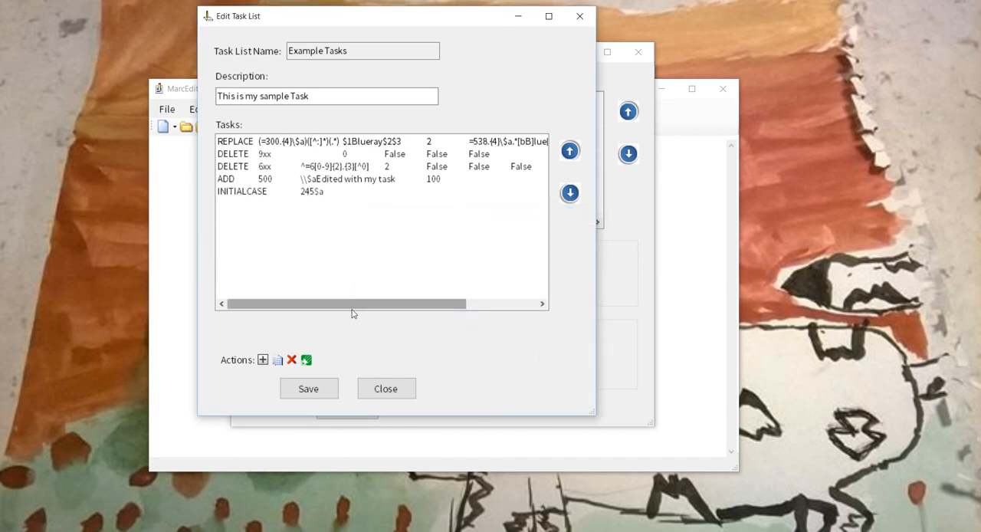
- Add an RDA Helper task with its default options to the task list
click(262, 360)
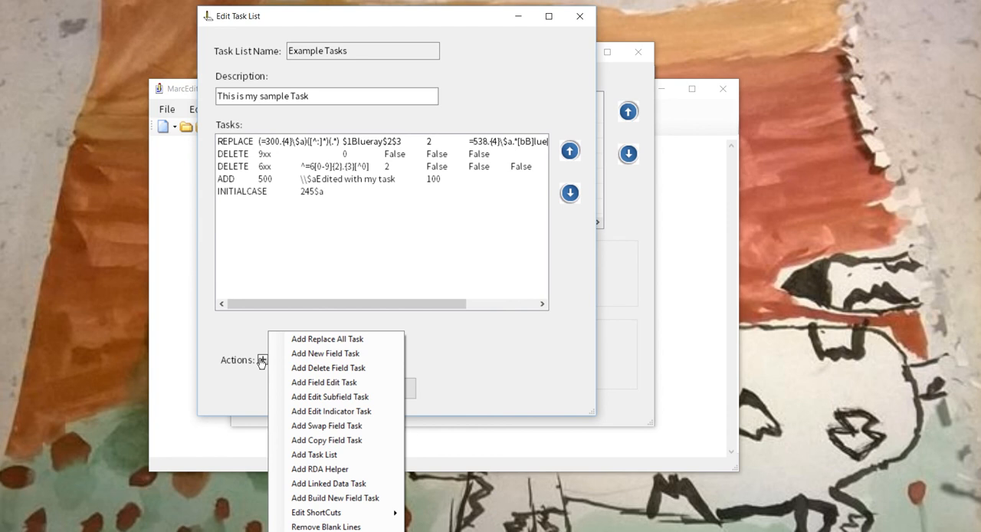
click(356, 469)
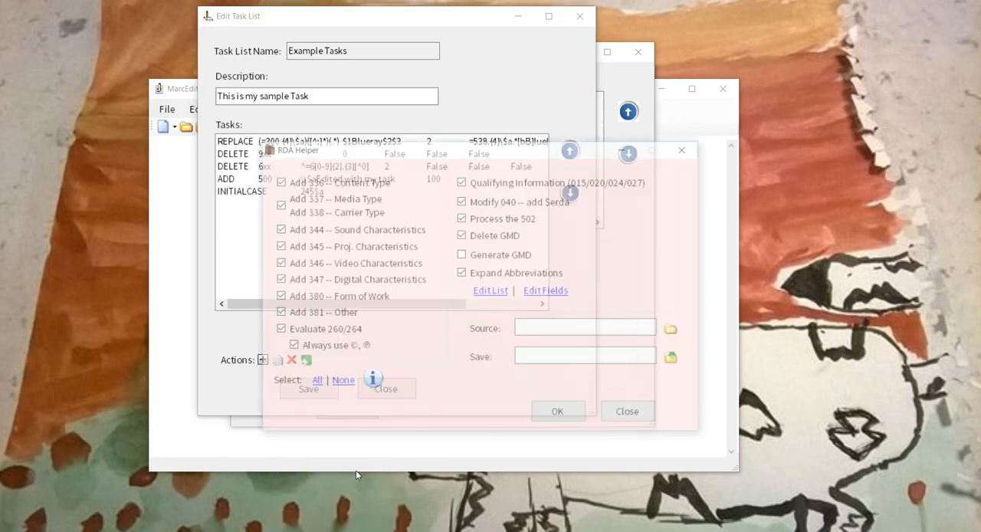
click(569, 420)
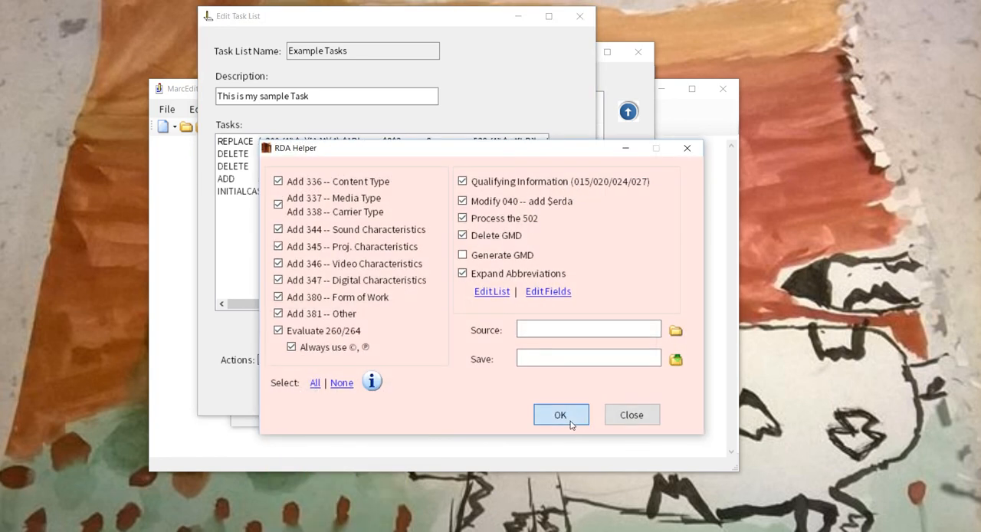
- Add a linked data task with AutoDetect Subject ID and Process 3xx Fields also enabled
click(263, 360)
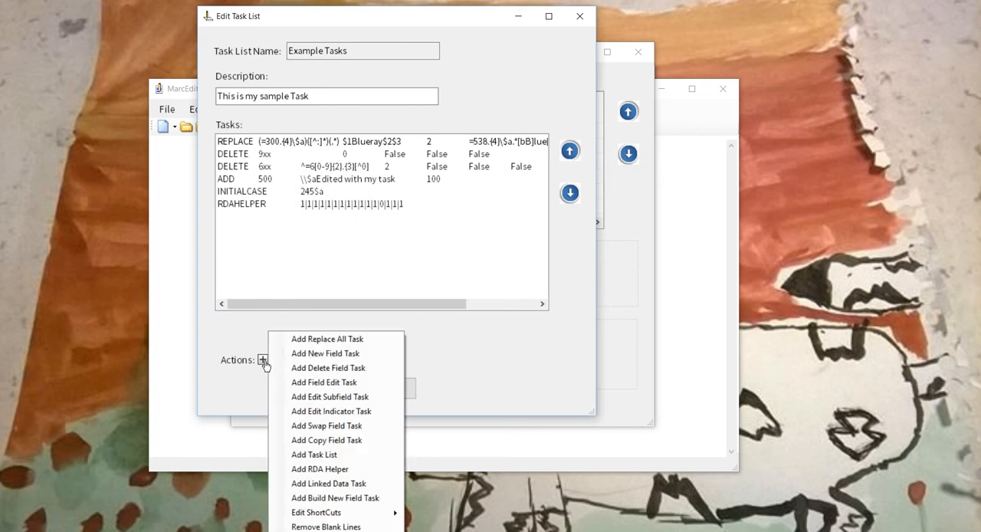
click(354, 483)
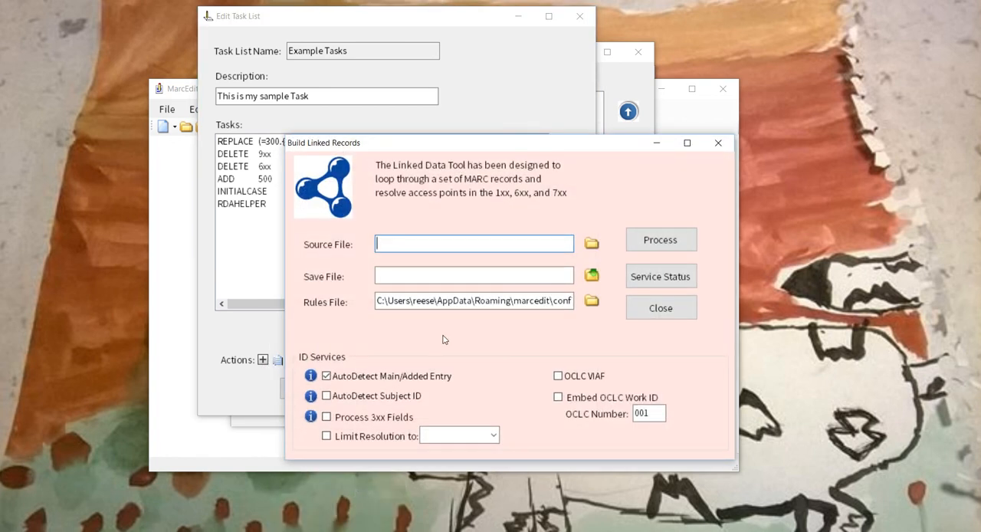
click(330, 397)
click(328, 416)
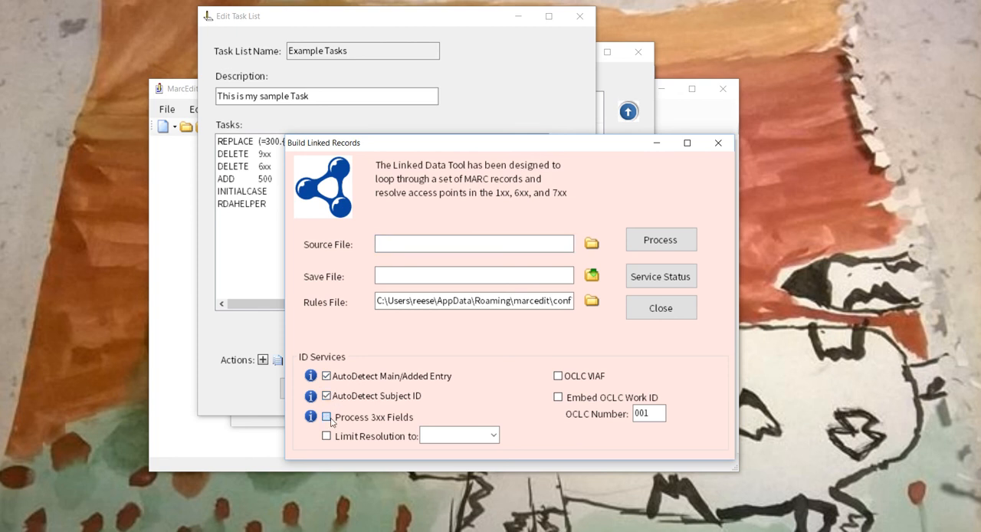
click(660, 240)
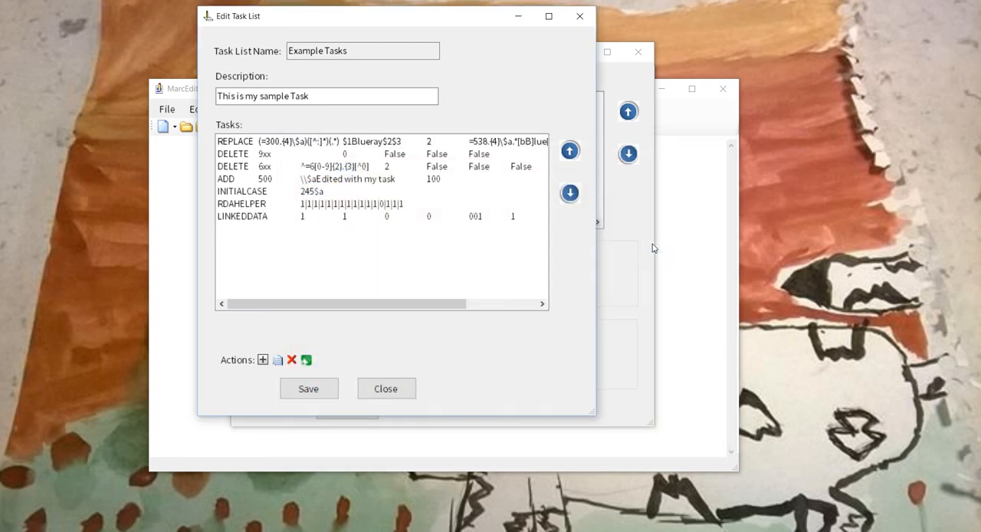
- Add a Clean Smart Characters task without updating the character list, and save the task list
click(263, 360)
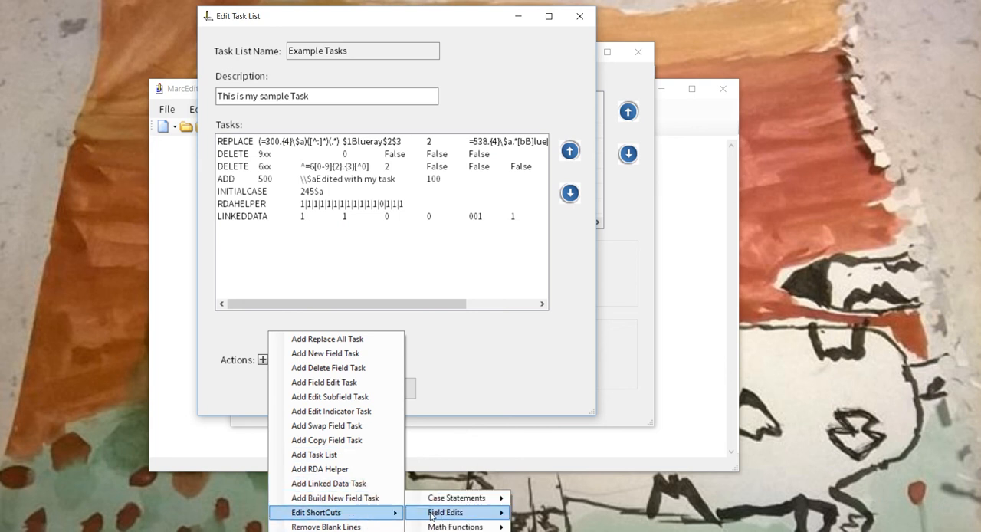
mouse_move(438, 516)
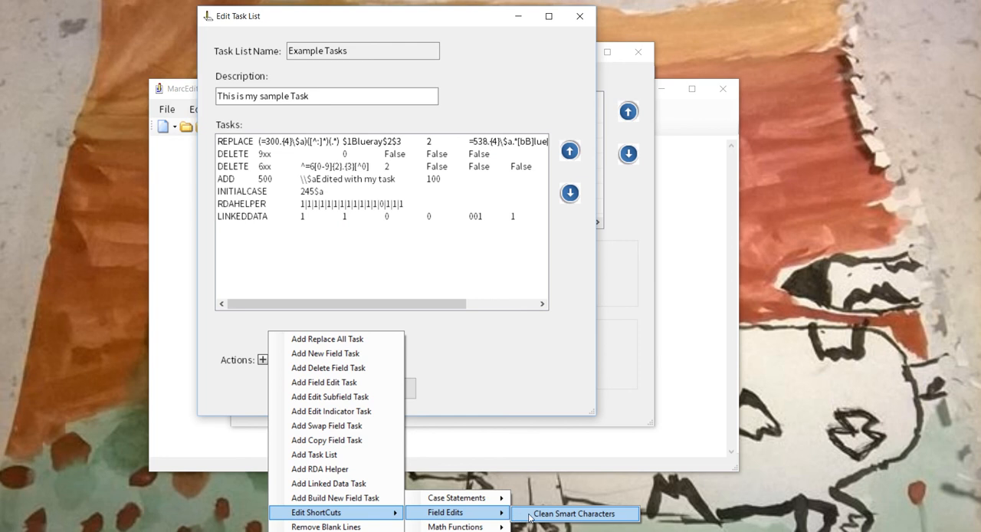
click(529, 518)
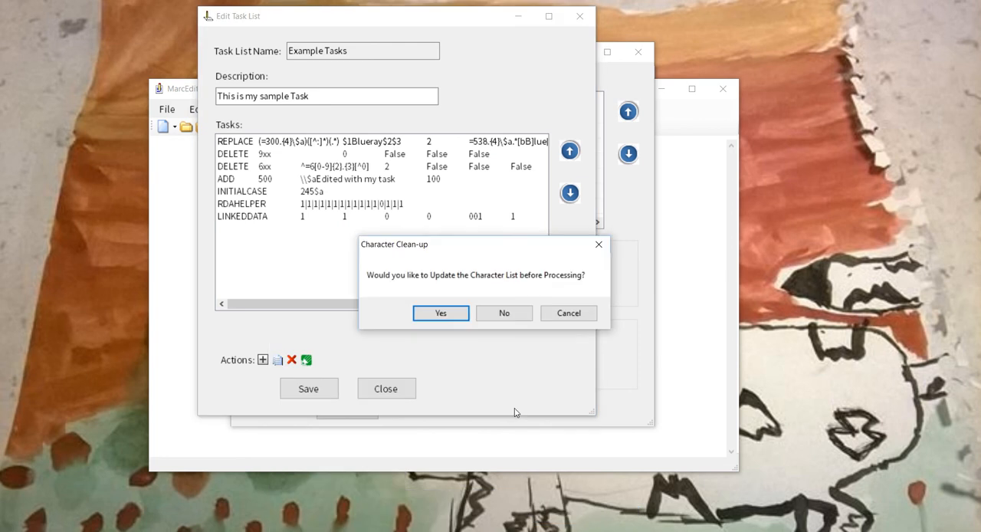
click(504, 316)
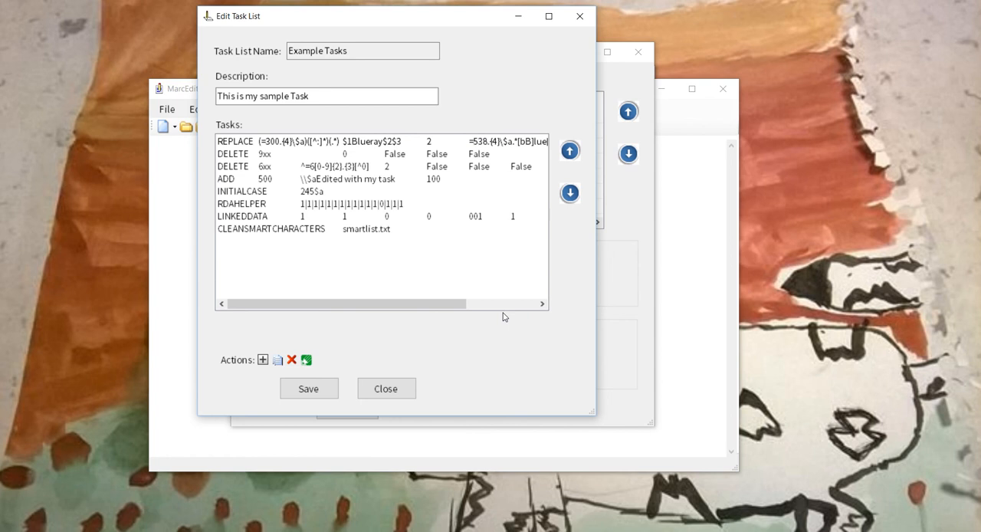
click(309, 393)
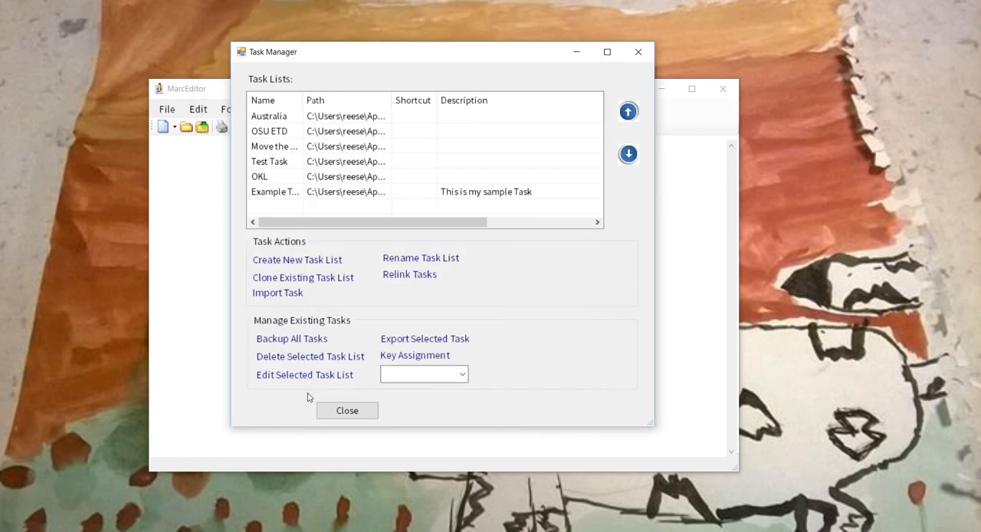
- Assign the shortcut SHIFT+F2 to the Example Tasks list
click(295, 197)
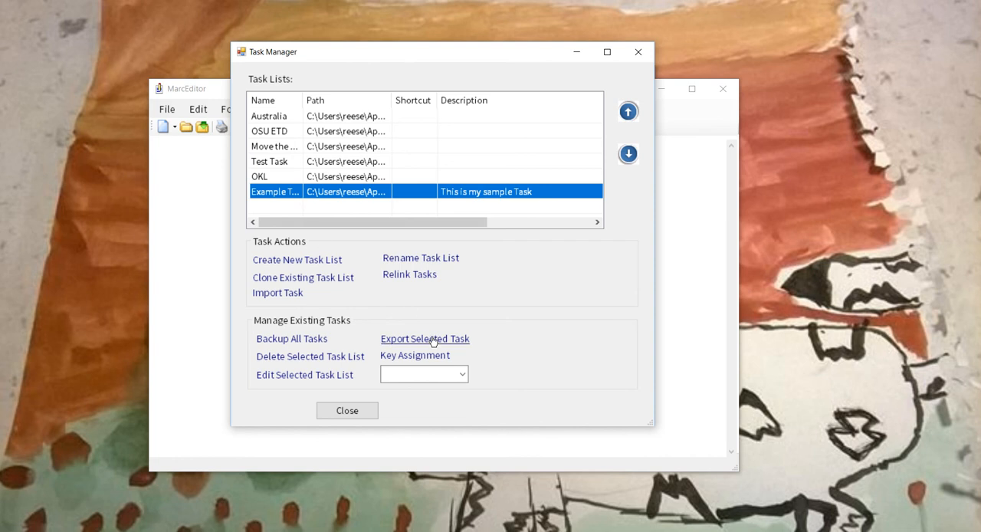
click(462, 375)
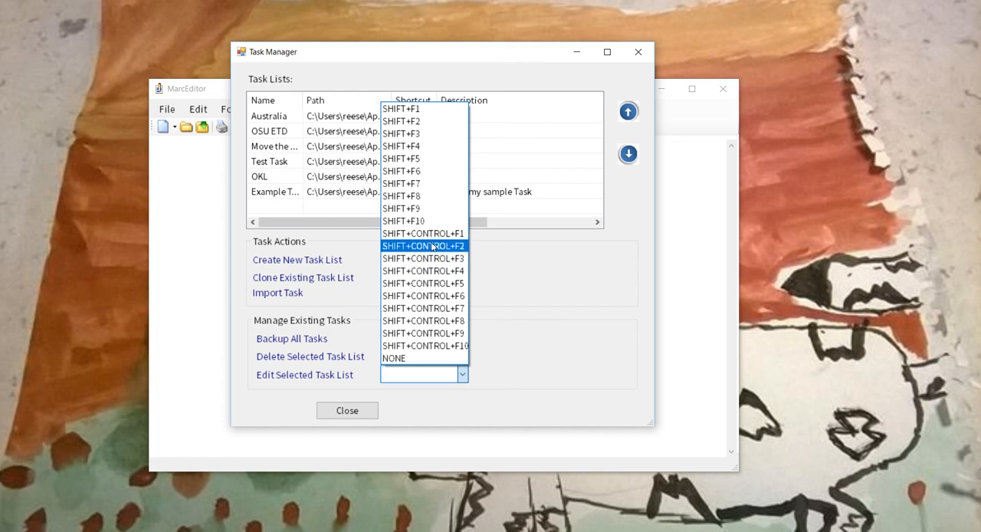
click(426, 121)
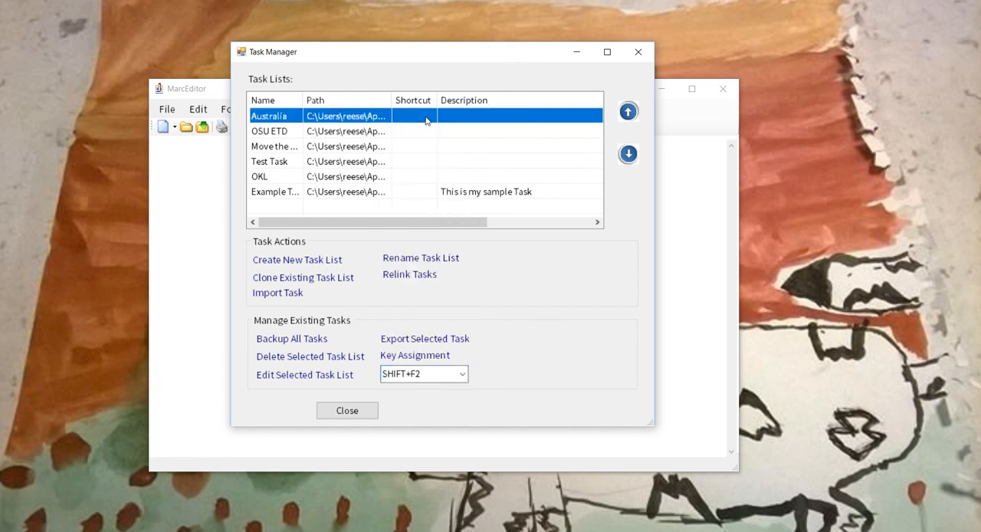
click(290, 196)
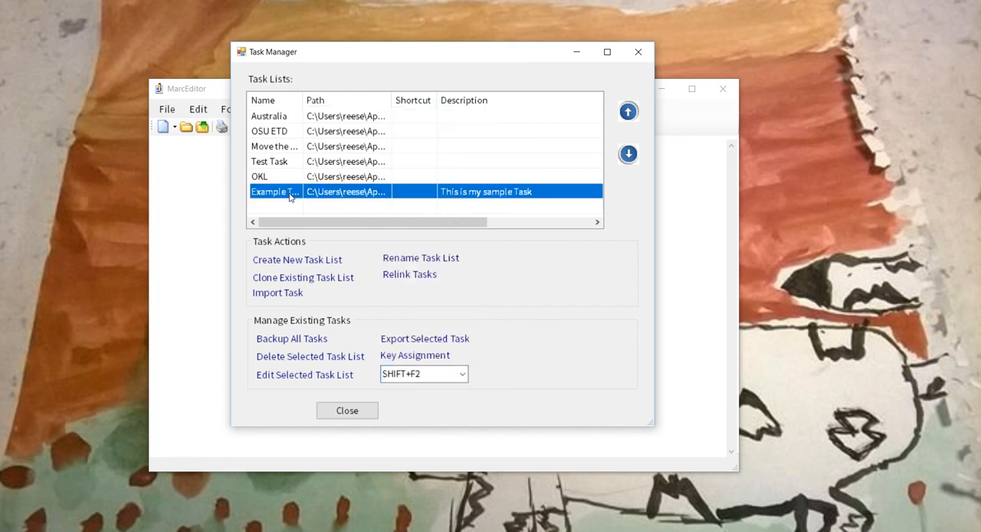
click(432, 356)
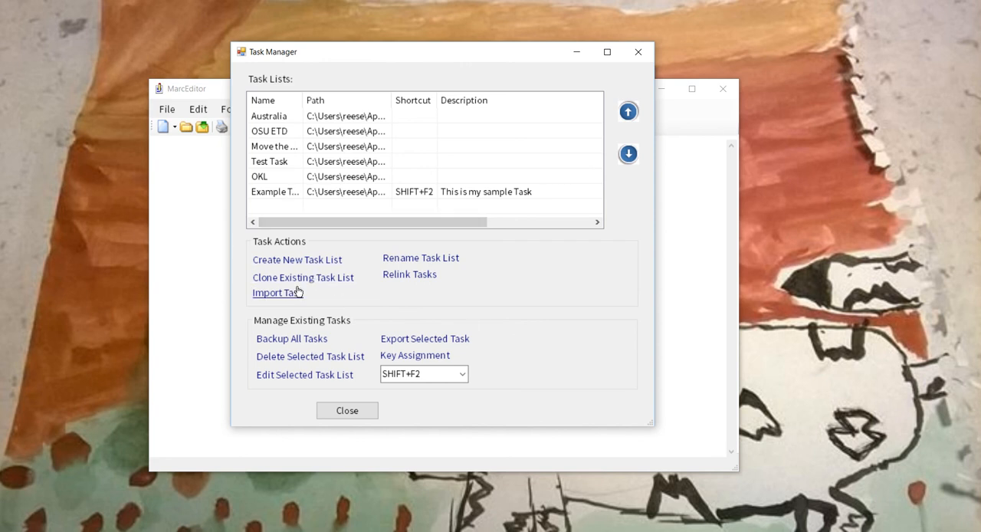
- Add the existing Test Task list as a task inside the Example Tasks list, and save the edited list
click(260, 194)
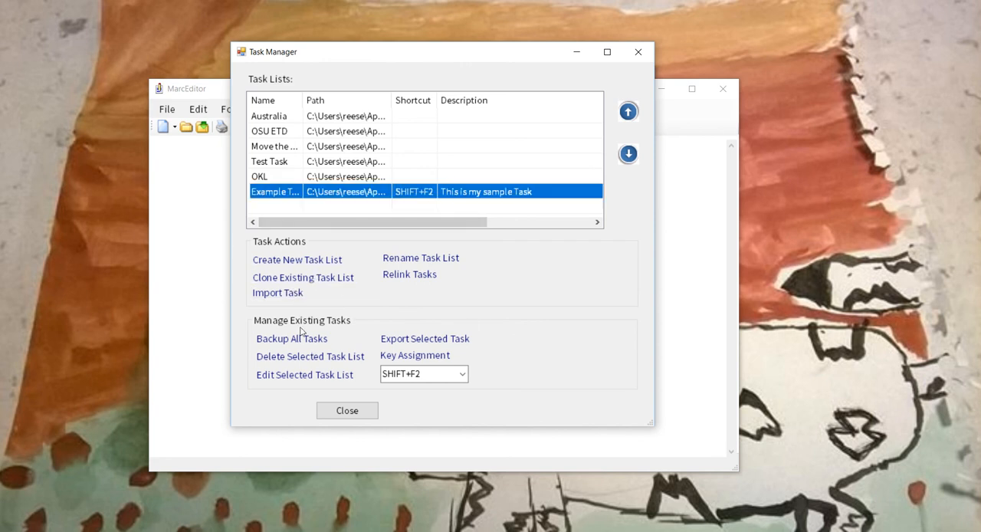
click(301, 375)
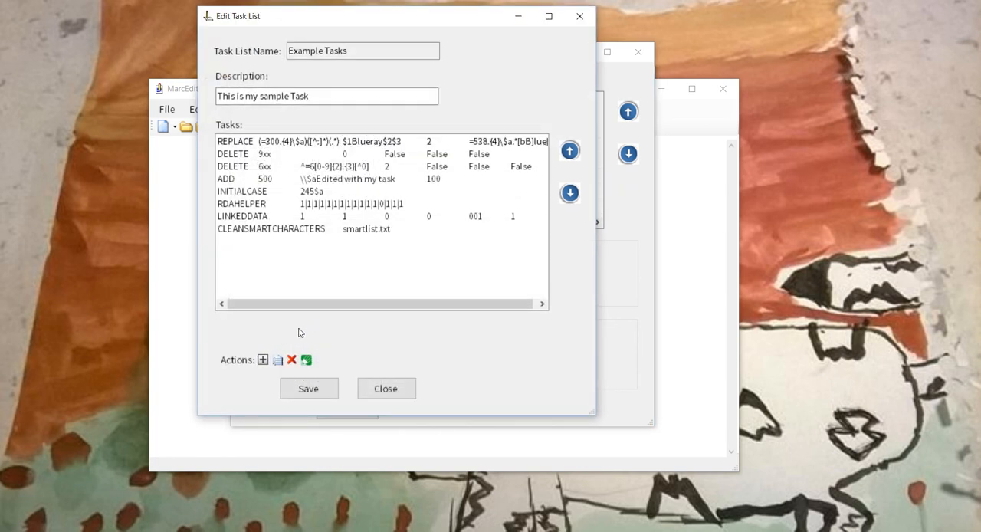
click(262, 361)
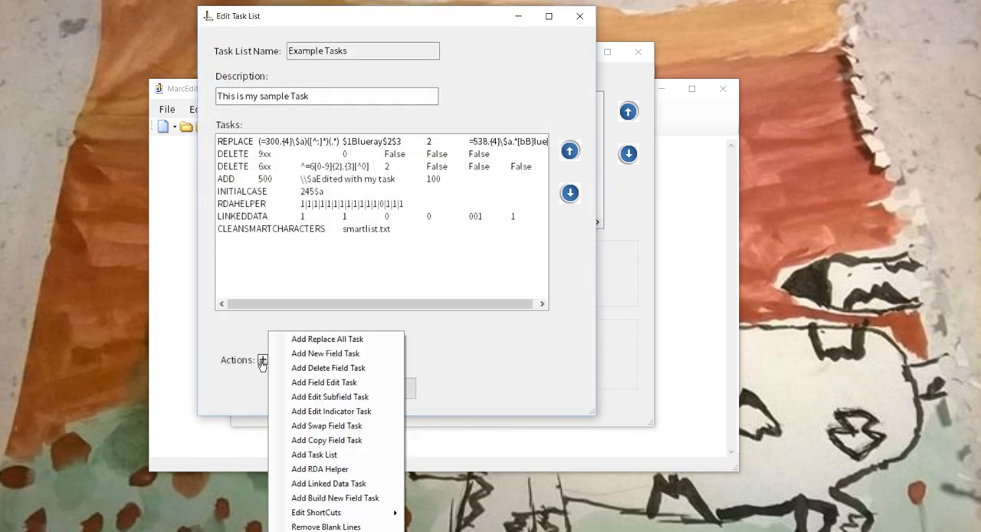
click(332, 457)
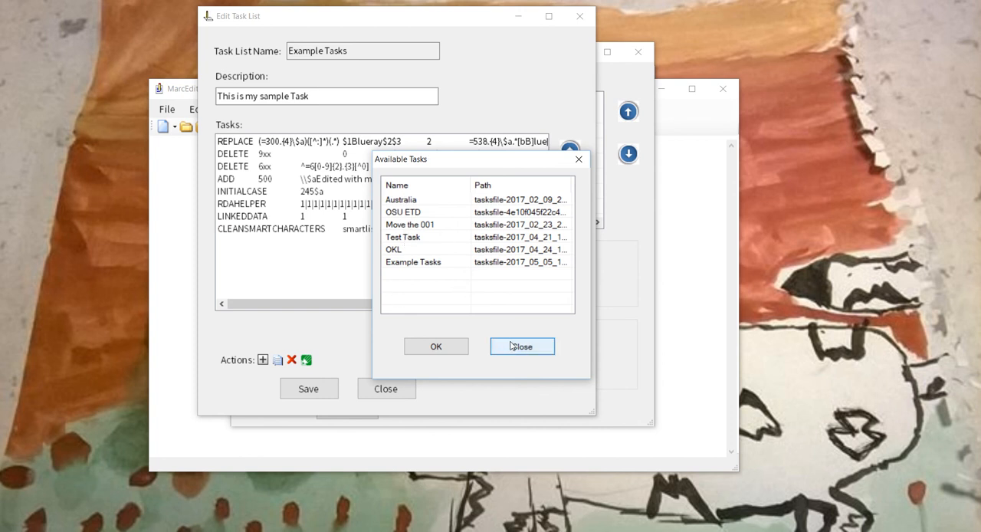
double_click(423, 238)
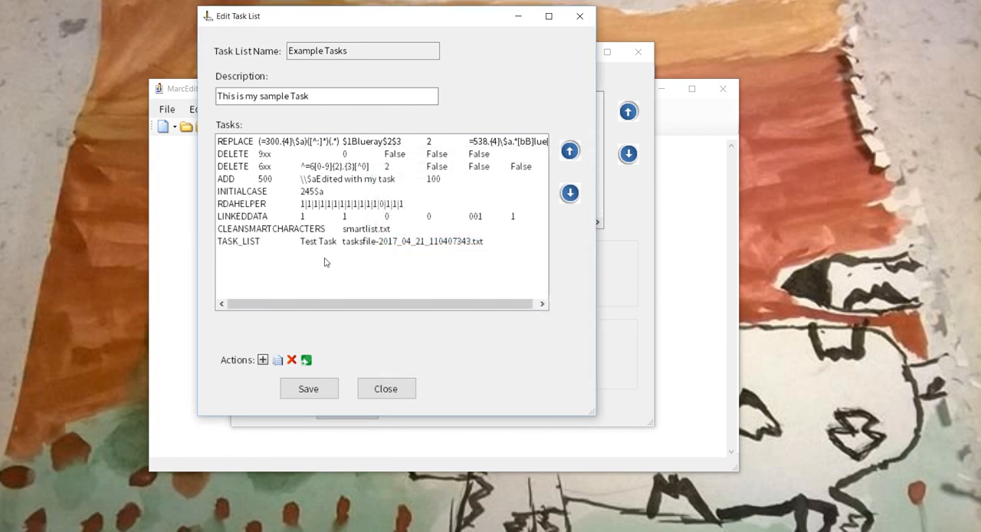
click(306, 397)
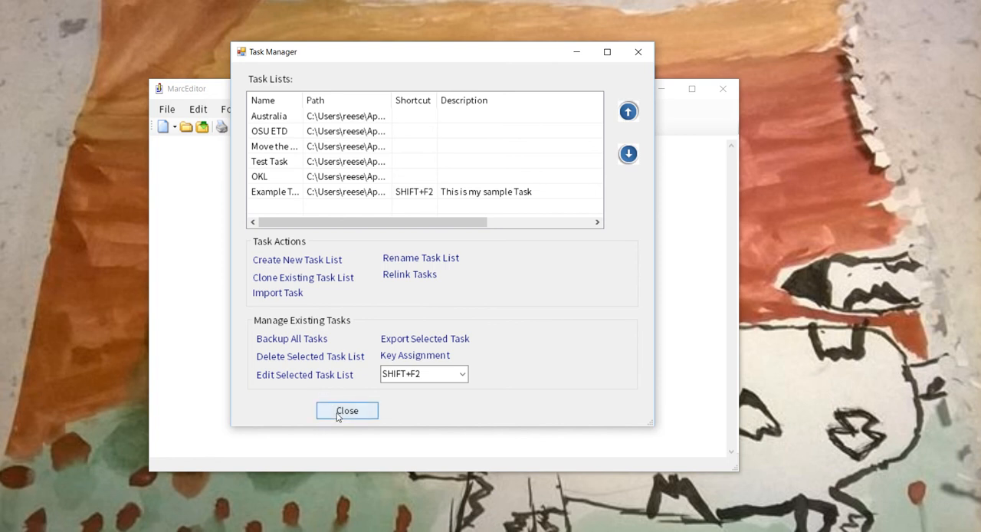
click(339, 410)
- Open the recent file example.mrk for editing and look through its first records
click(167, 109)
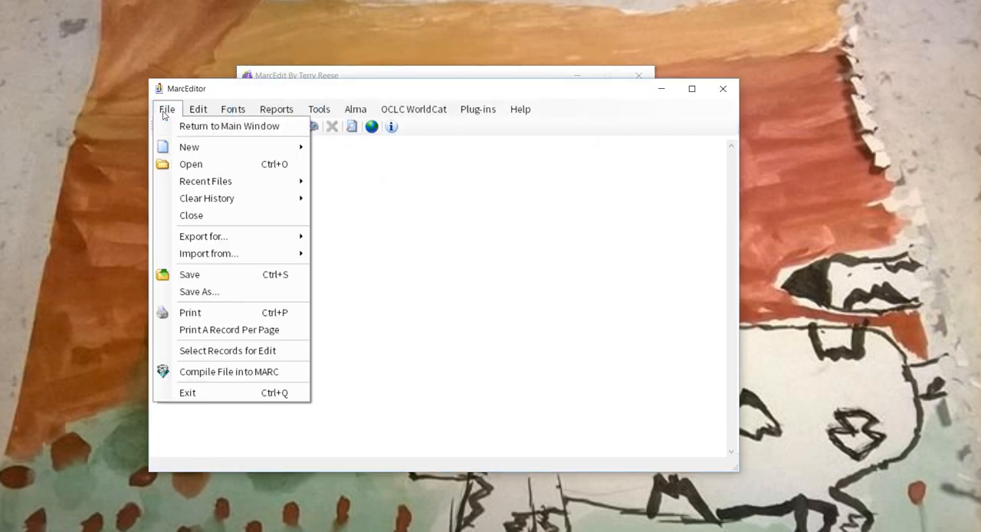
mouse_move(208, 181)
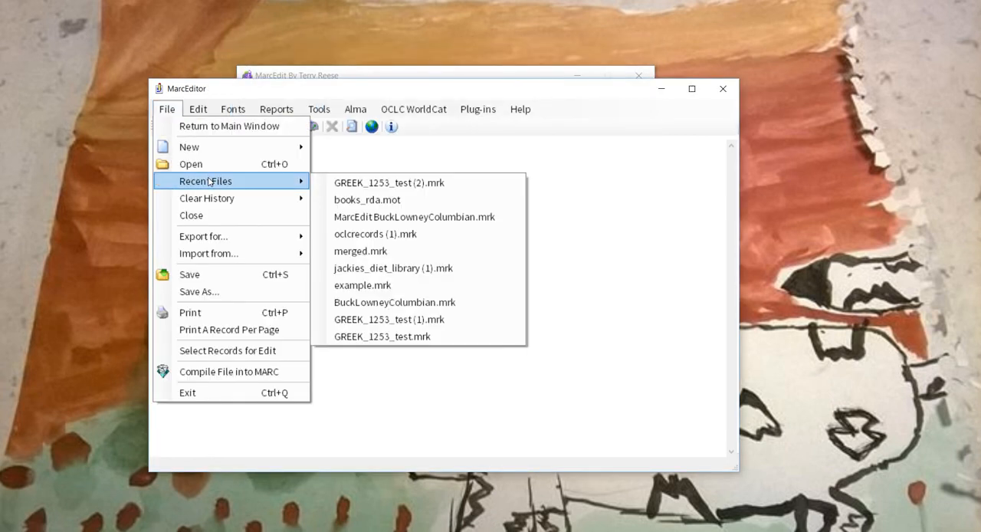
click(389, 285)
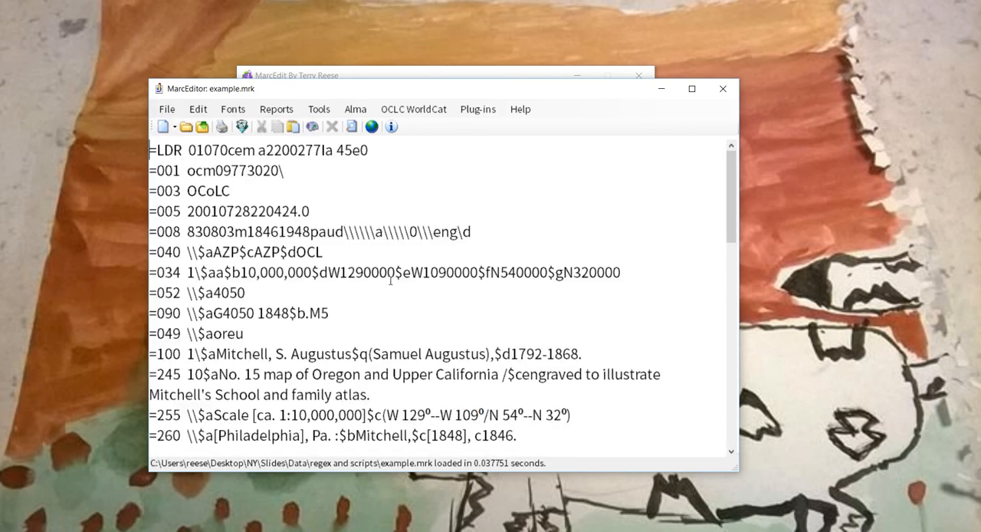
scroll(390, 280, down, 8)
scroll(390, 281, up, 10)
- Convert subfield 245$a to UPPER CASE throughout the open record file
click(197, 109)
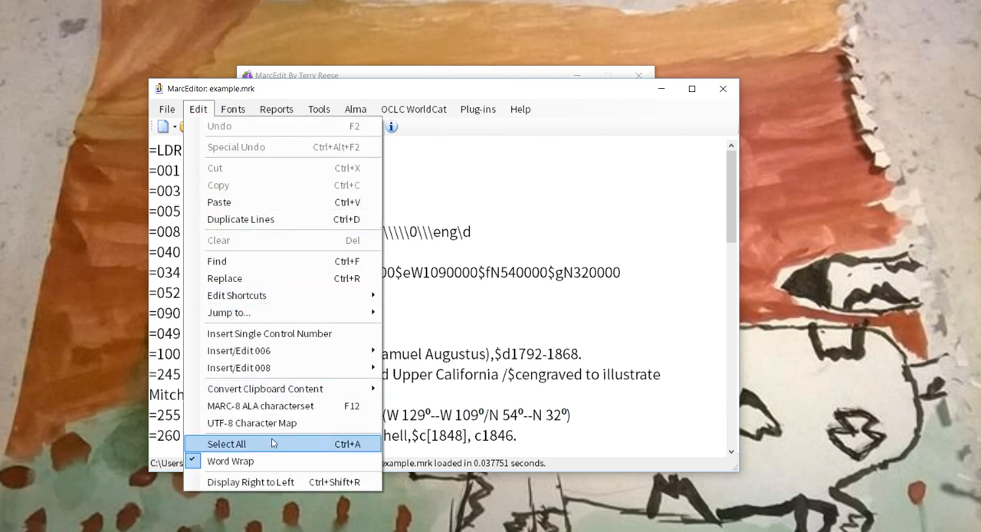
mouse_move(322, 295)
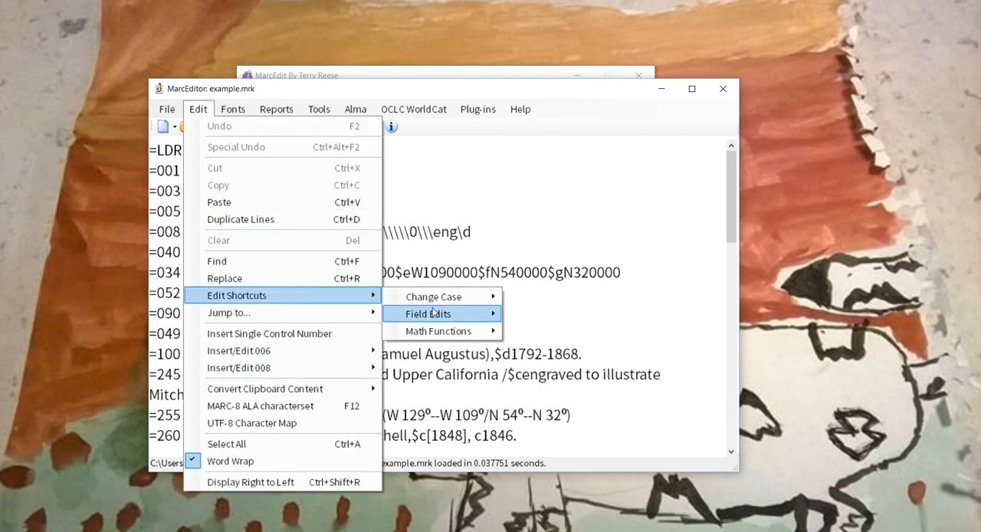
mouse_move(481, 297)
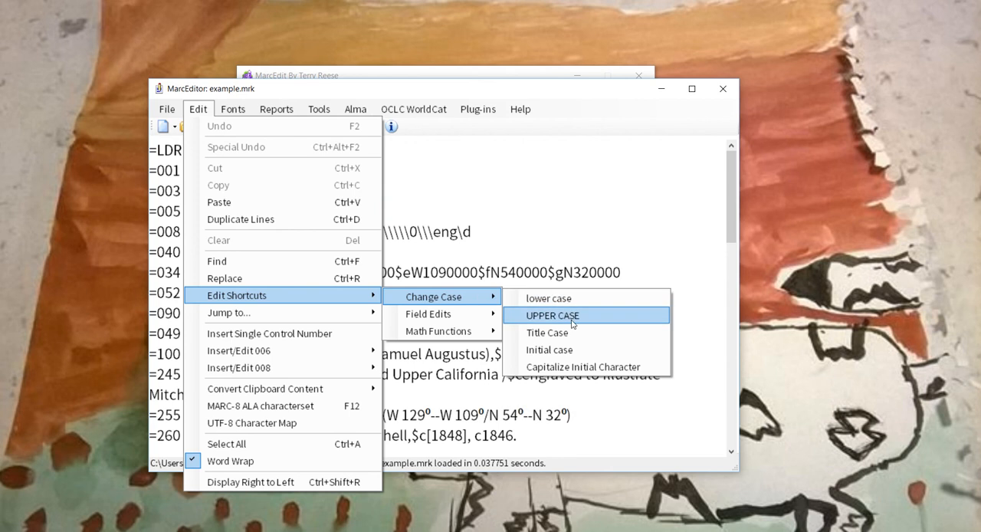
click(571, 324)
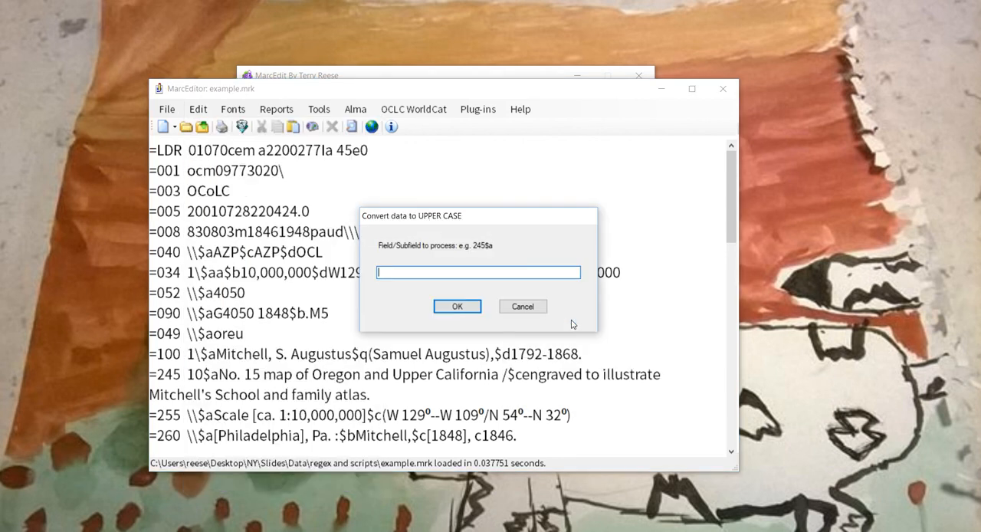
text(245$a)
click(455, 308)
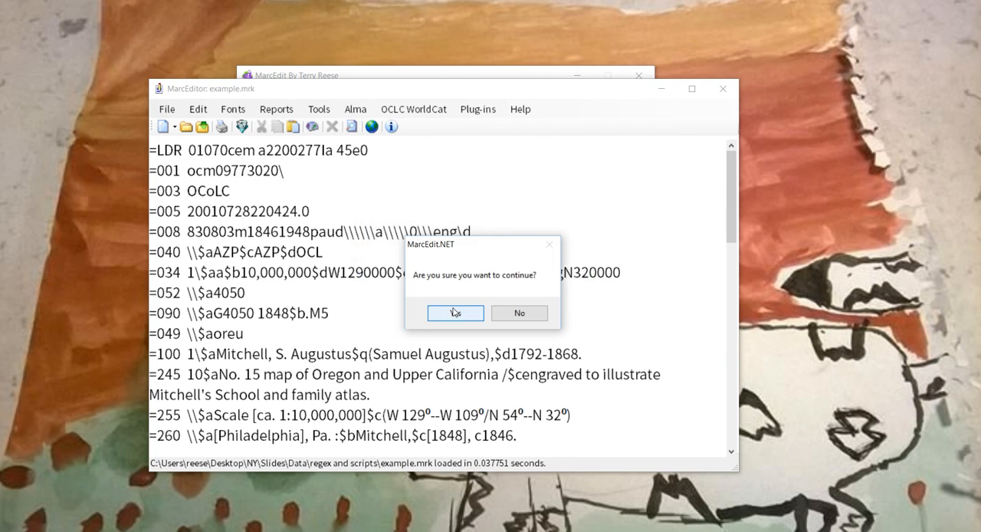
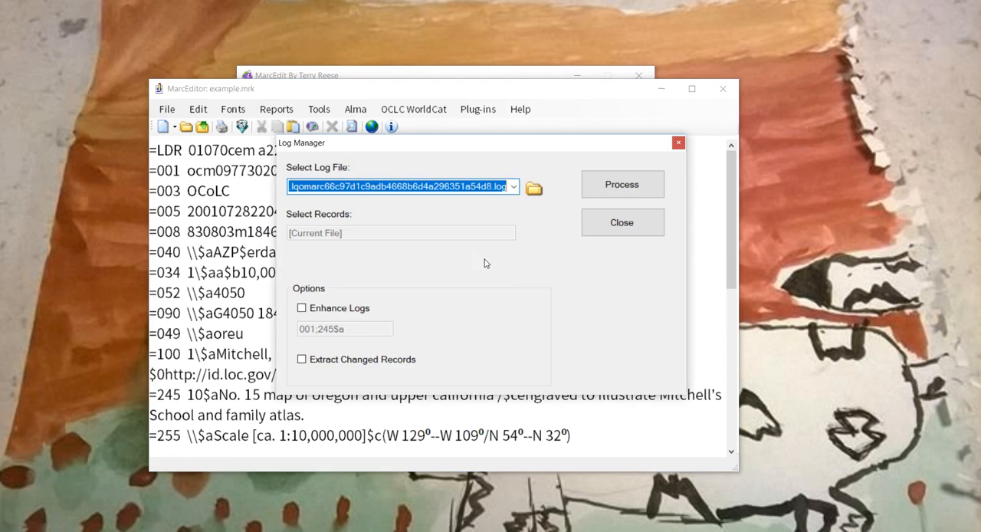
- Enable extraction of changed records in the Log Manager, then leave it without processing and close example.mrk without saving the changes
click(337, 360)
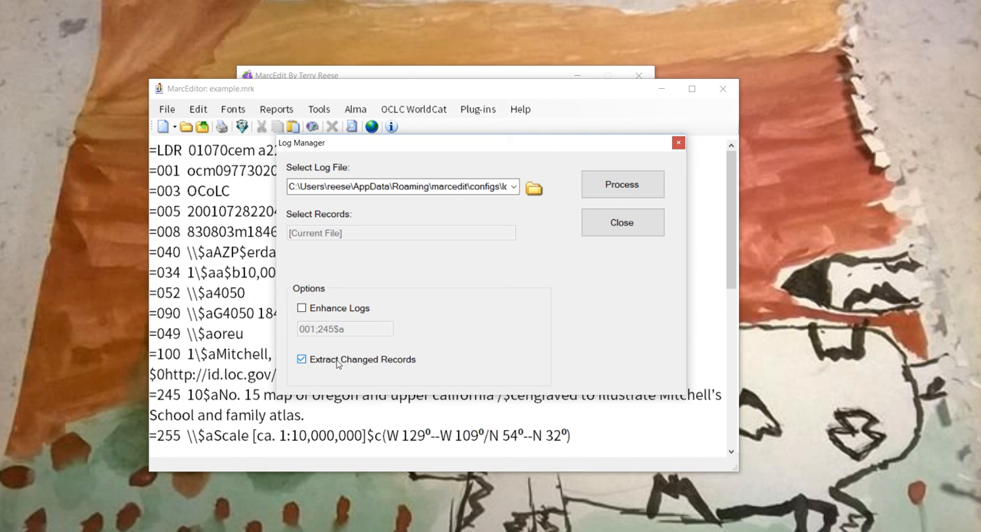
click(605, 228)
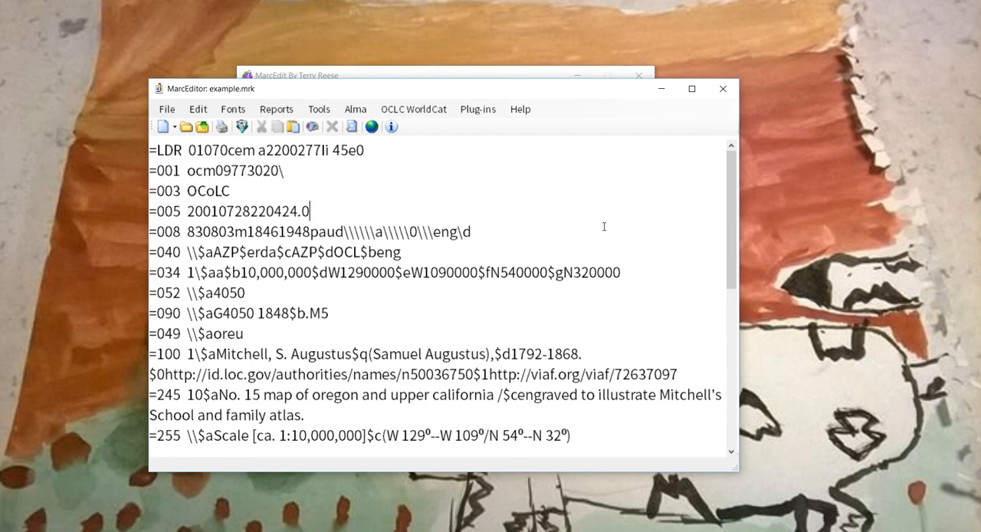
click(722, 90)
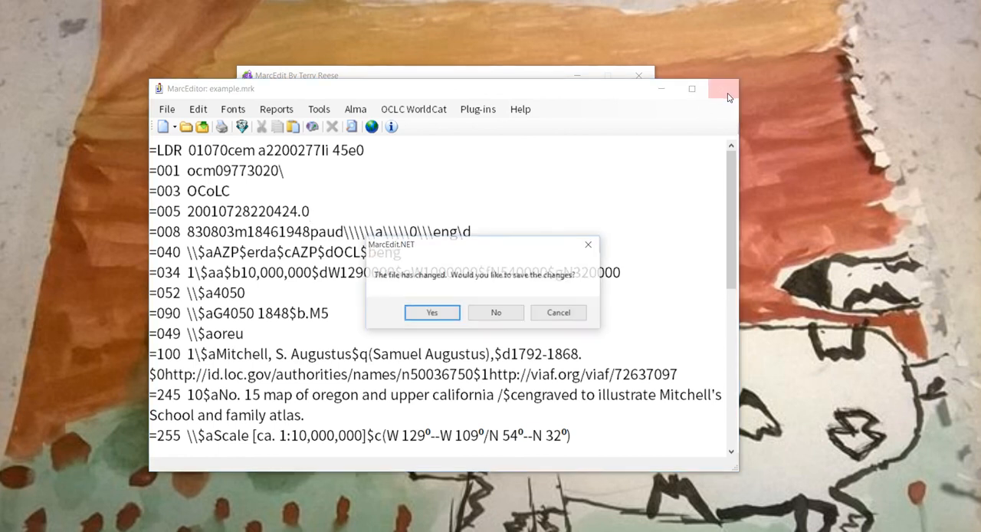
click(512, 314)
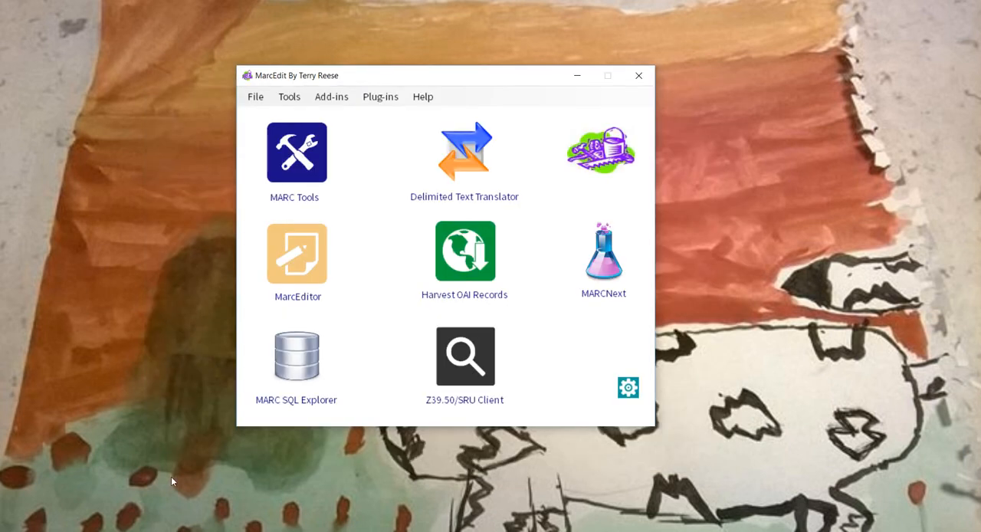
- Open a Windows Command Prompt and place its window over the MarcEdit main window, ready for input
key(super)
text(cmd)
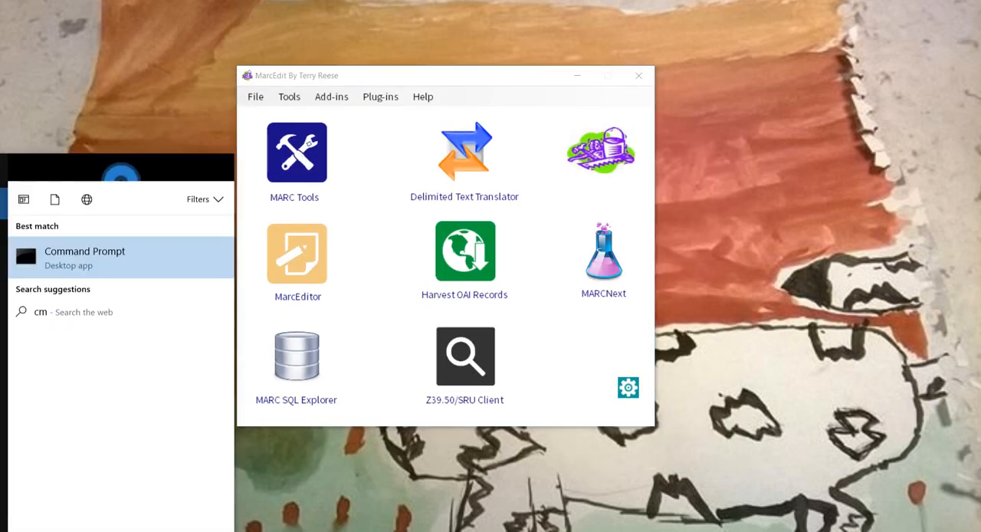
key(Return)
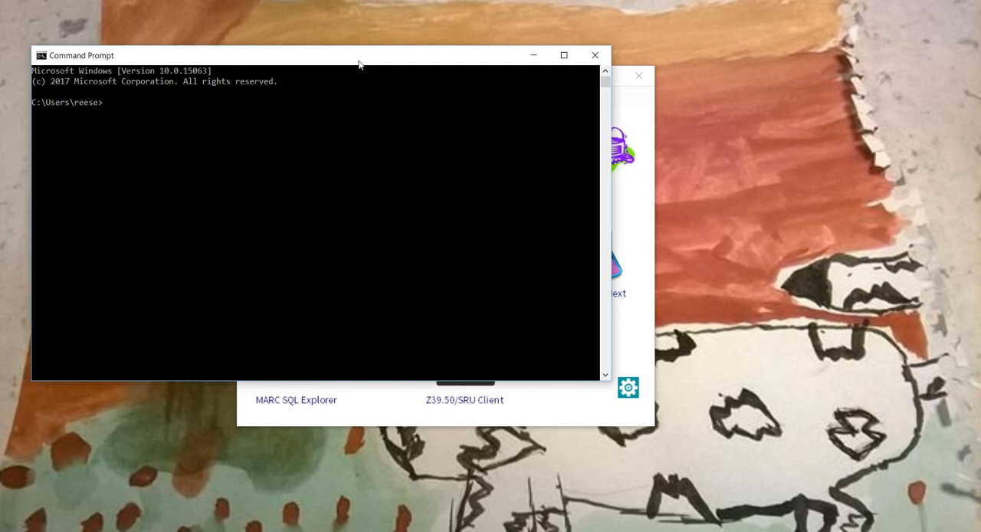
drag(359, 64, 458, 92)
click(361, 142)
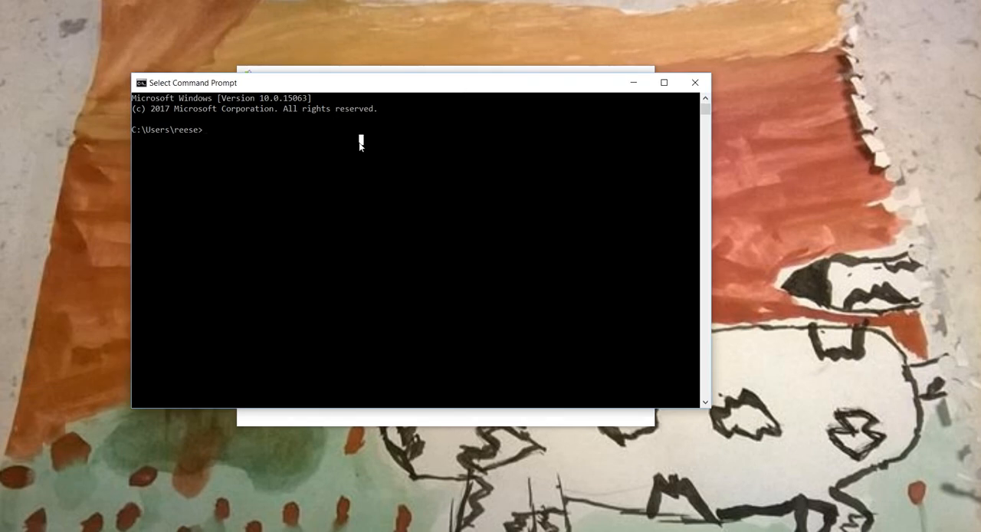
key(Escape)
- Run %MARCEDIT_PATH%\cmarcedit.exe without any arguments to start the MarcEdit console program
text(%MA)
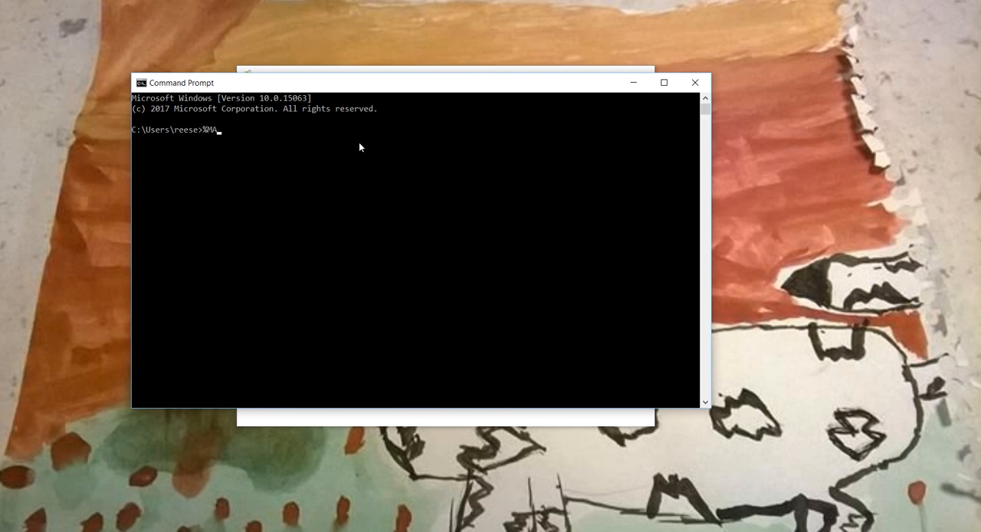
text(RCEDIT_PATH%\cmarcedi)
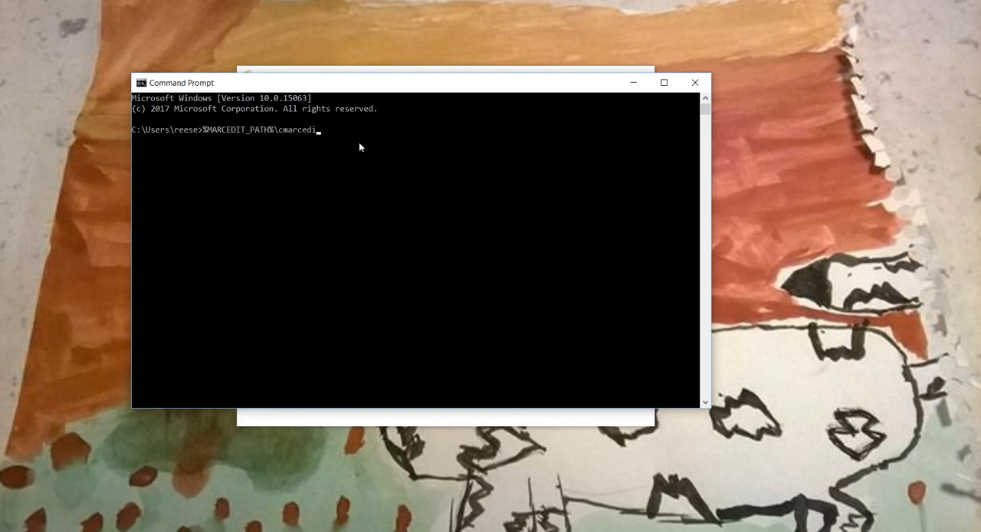
text(t.exe)
key(Return)
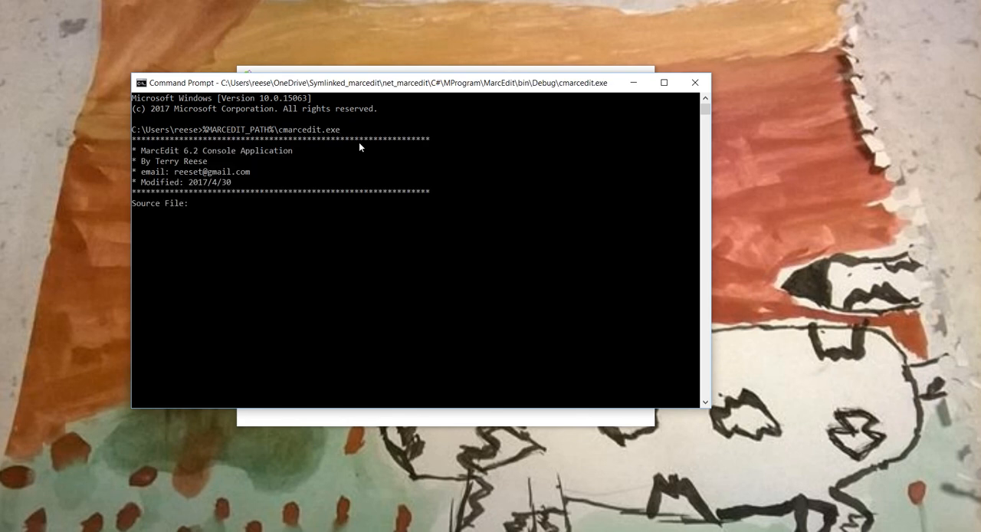
- Abort the console program, rerun cmarcedit.exe with -?, and examine its usage options, including those for running a task file
key(ctrl+c)
key(Up)
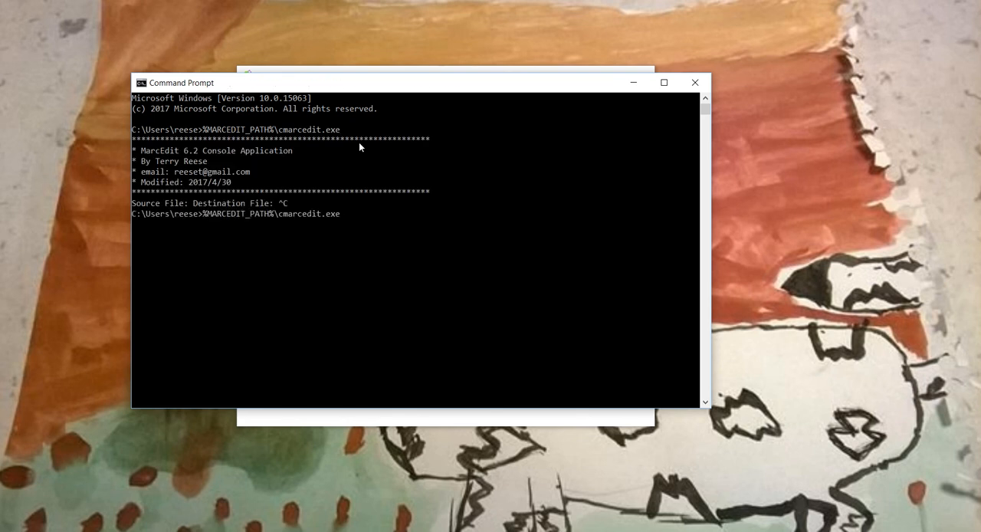
text(-?)
key(Return)
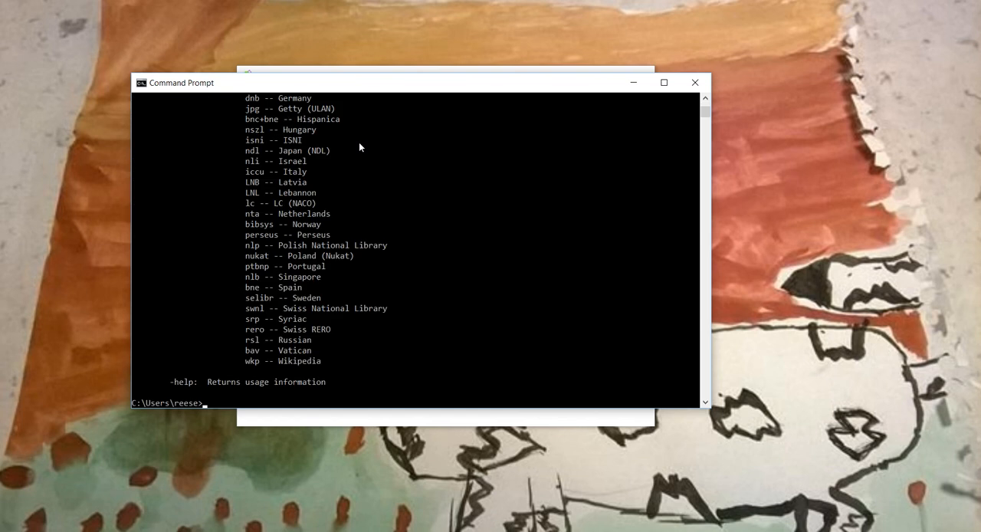
scroll(405, 213, up, 9)
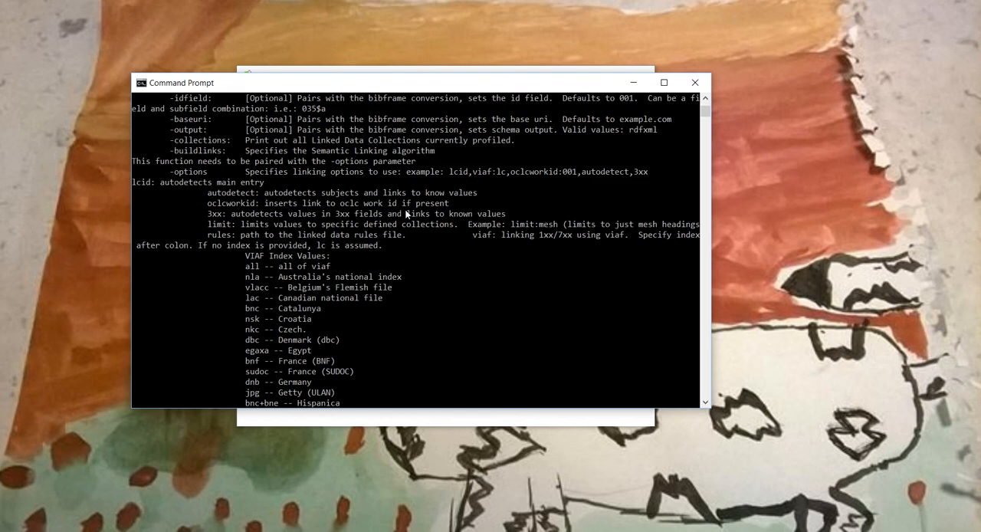
scroll(406, 213, up, 4)
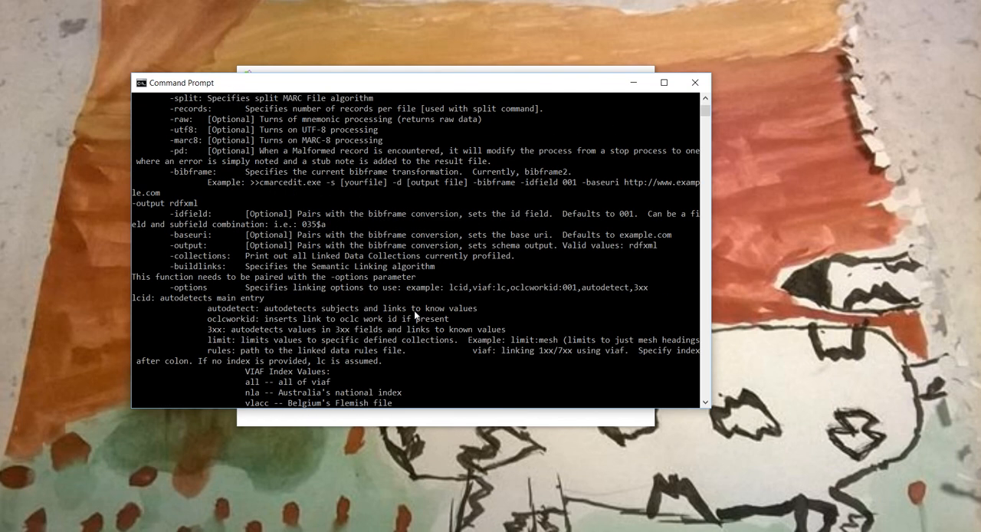
scroll(414, 314, up, 3)
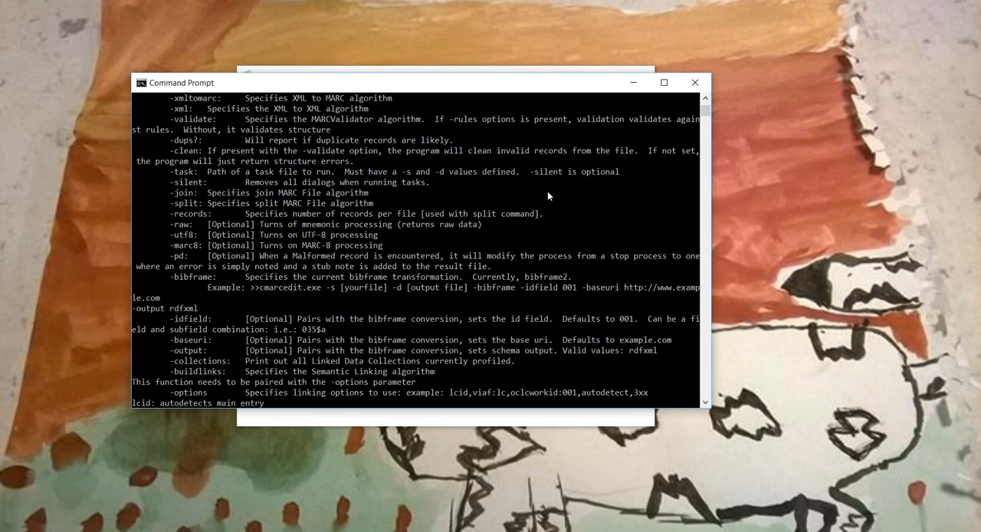
scroll(556, 178, up, 10)
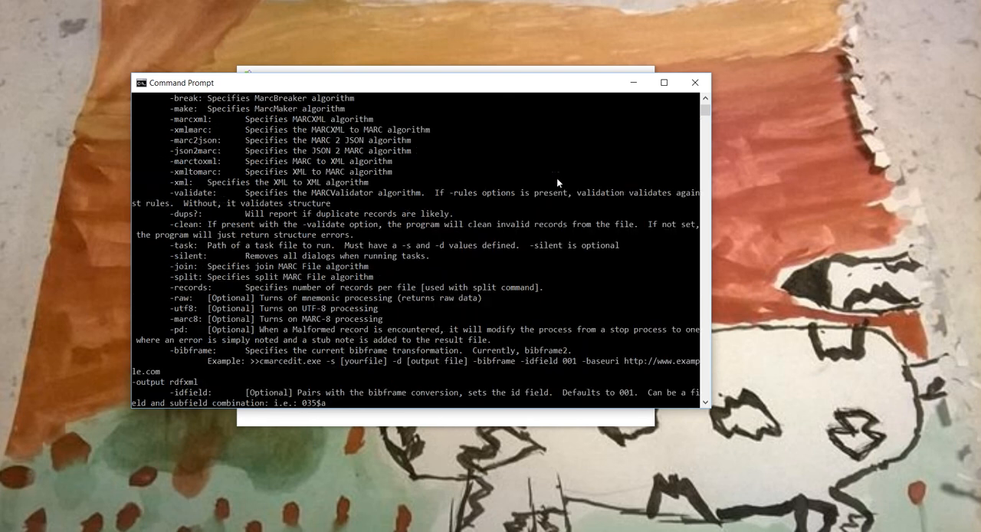
scroll(557, 182, down, 15)
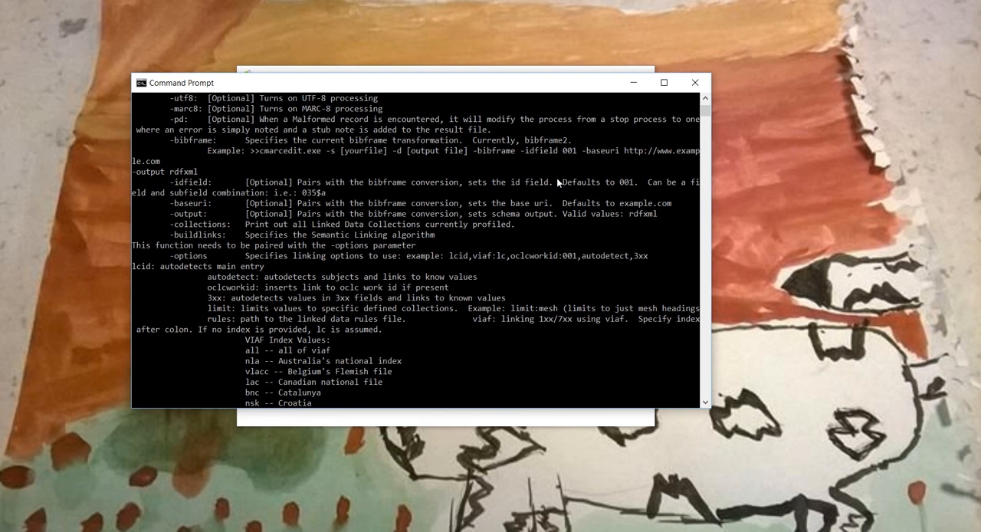
scroll(556, 182, up, 4)
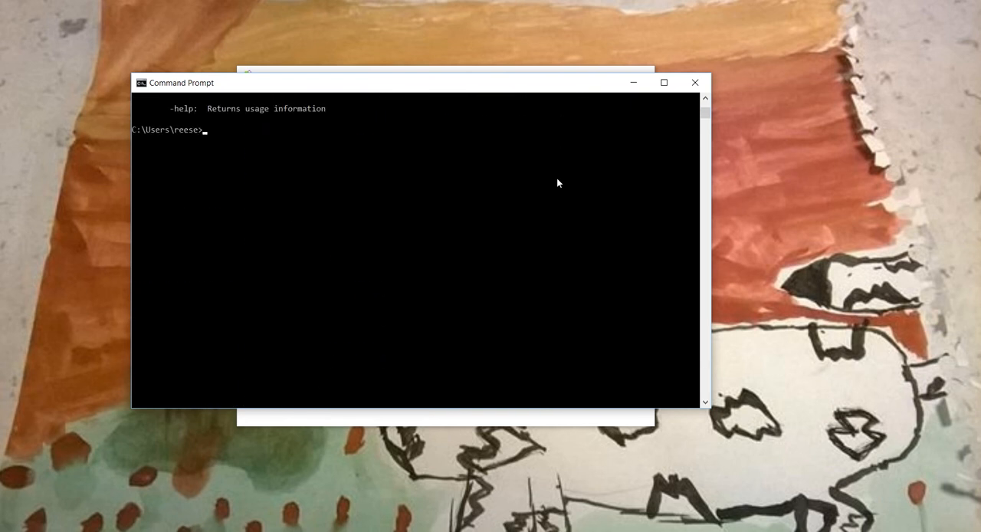
scroll(556, 182, up, 8)
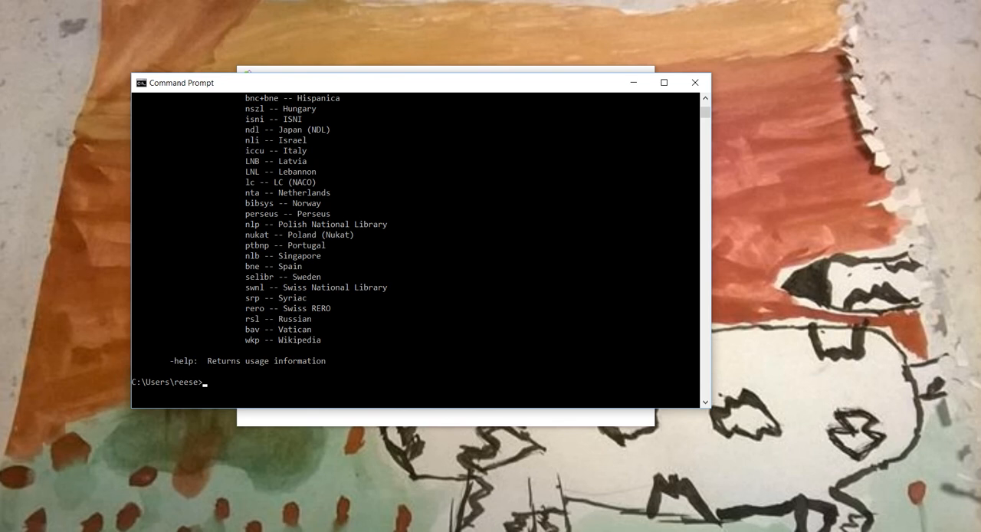
- Switch to MarcEdit and use its application shortcuts to open the AppData\Roaming\marcedit folder, moving the folder window fully into view
click(471, 531)
click(423, 97)
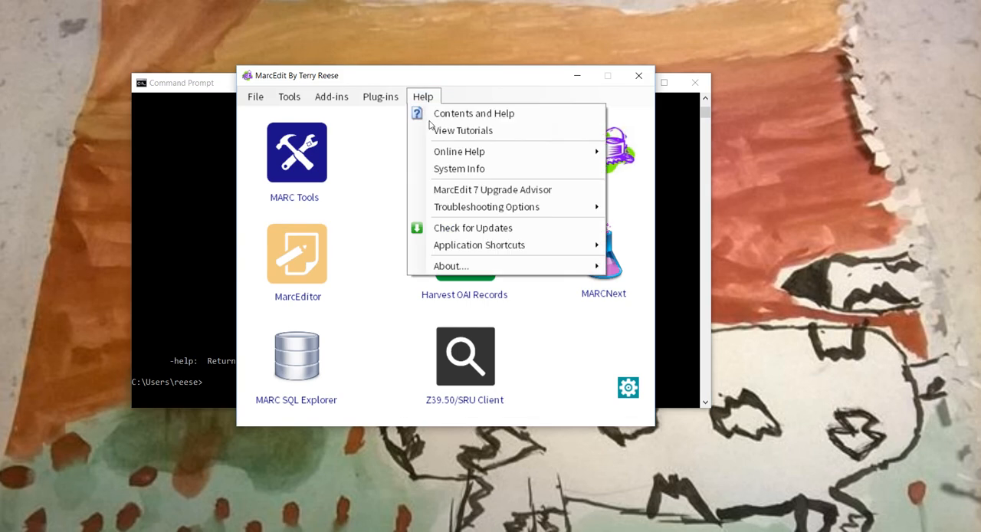
mouse_move(476, 249)
click(626, 253)
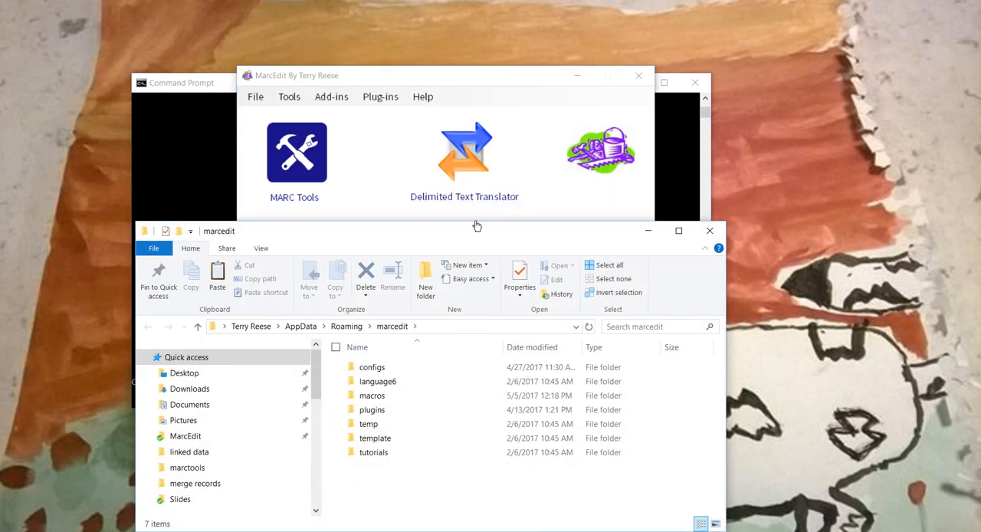
drag(464, 237, 461, 121)
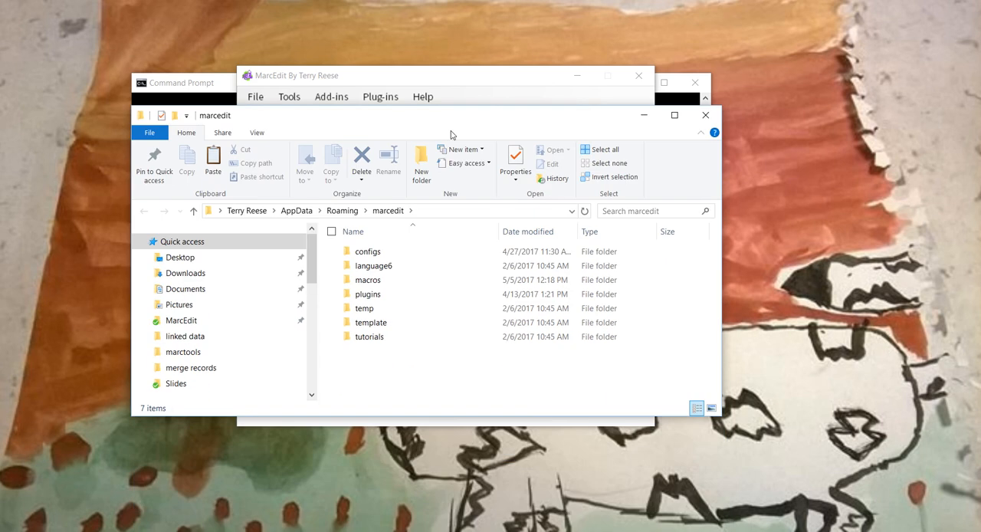
- Look up the file path of the Example Tasks list in MarcEditor's Task Manager by widening the Path column, then close all MarcEdit windows
click(487, 75)
click(306, 259)
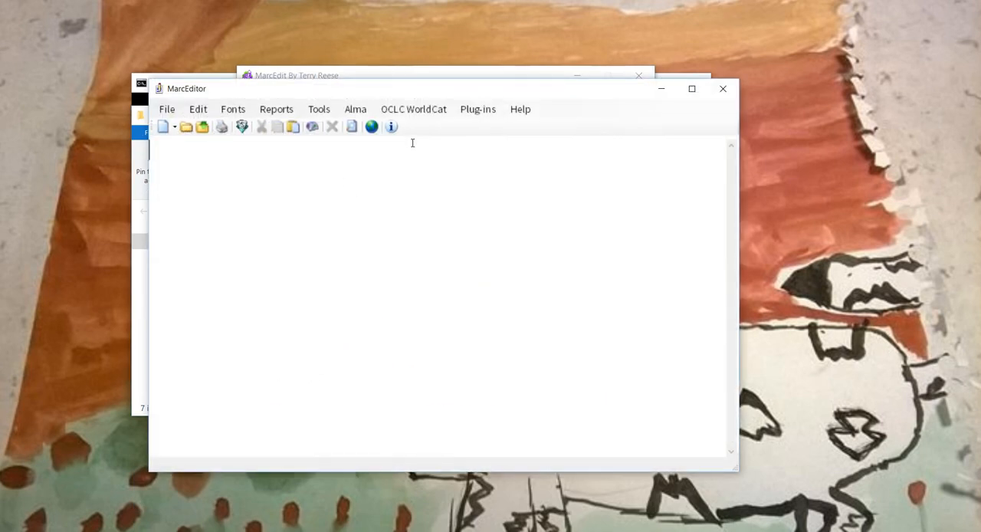
click(319, 108)
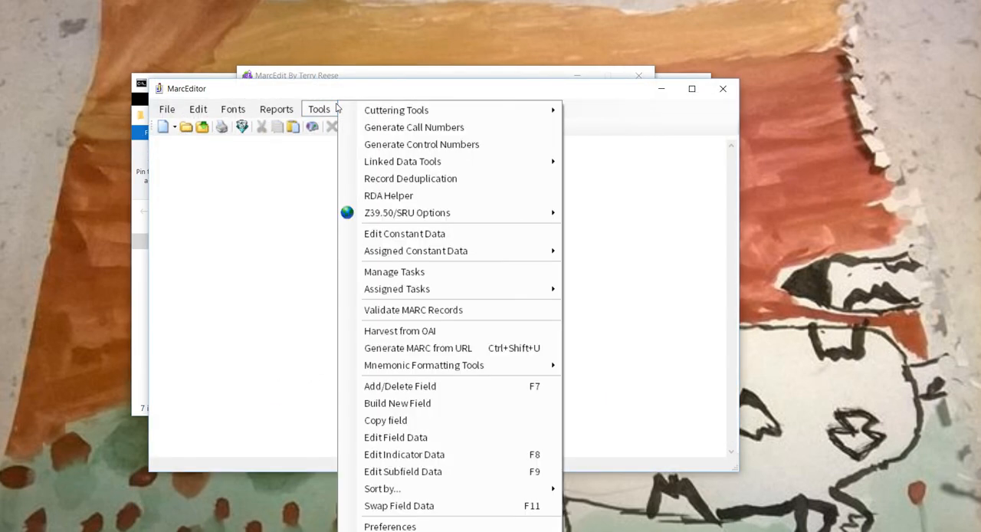
click(423, 276)
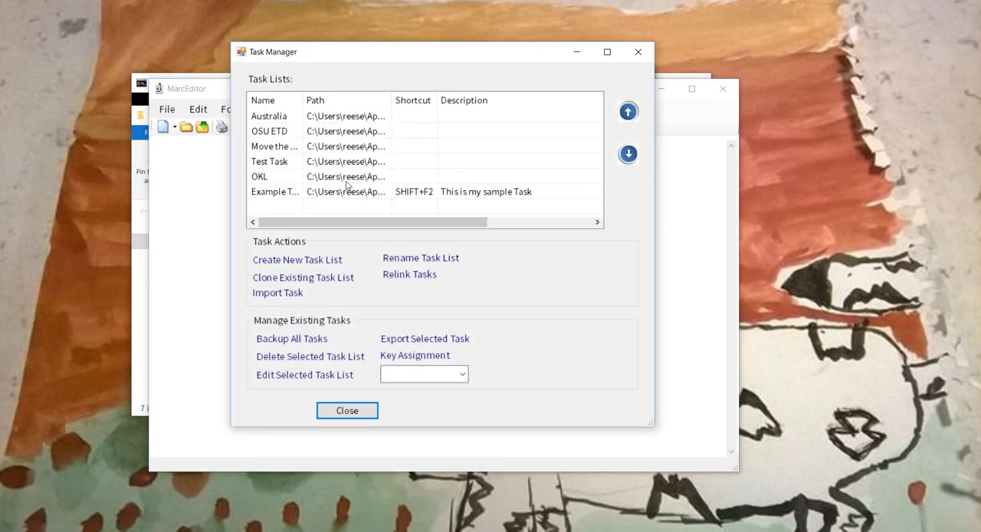
click(349, 192)
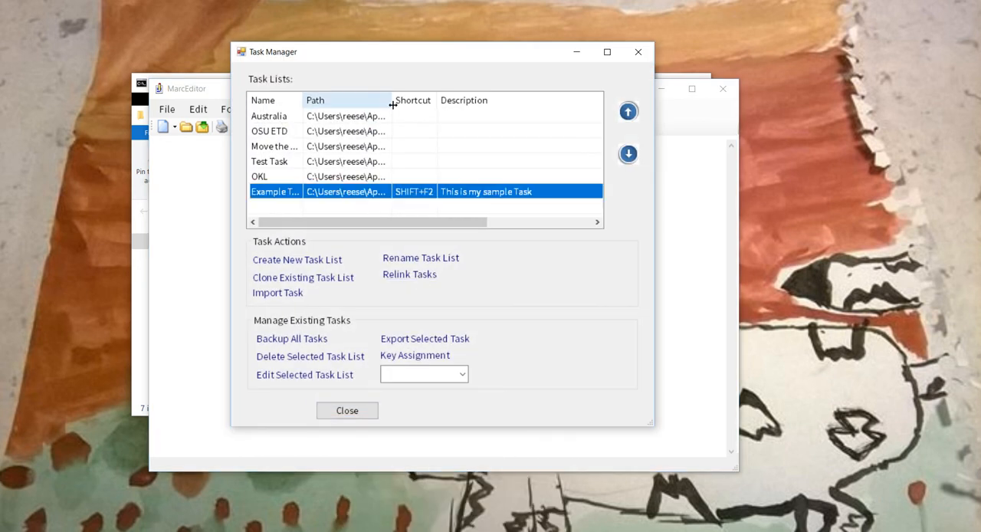
drag(392, 100, 602, 93)
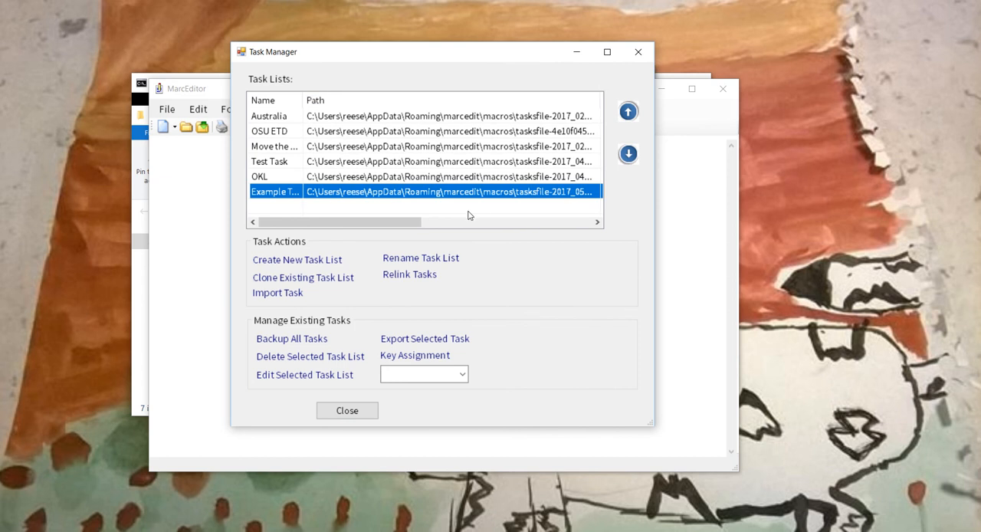
drag(422, 223, 454, 224)
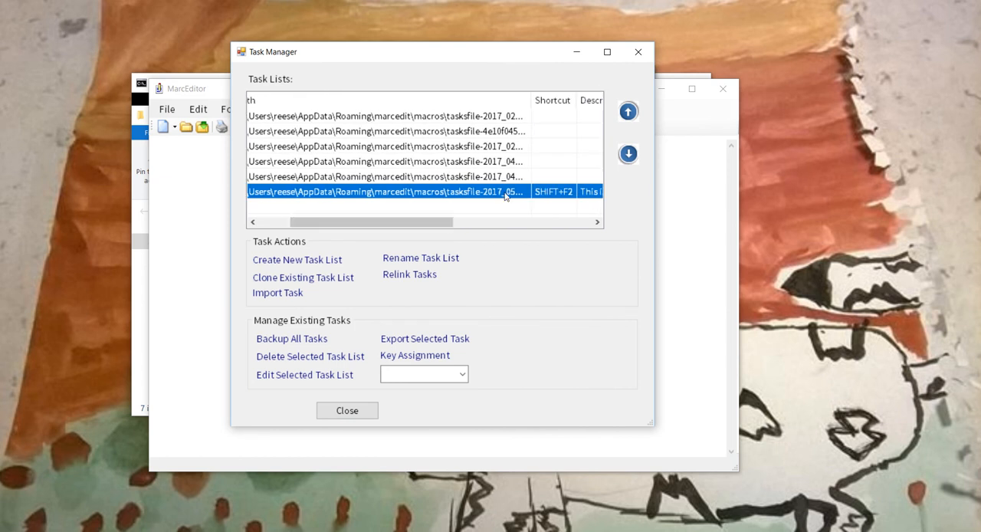
drag(532, 94, 551, 95)
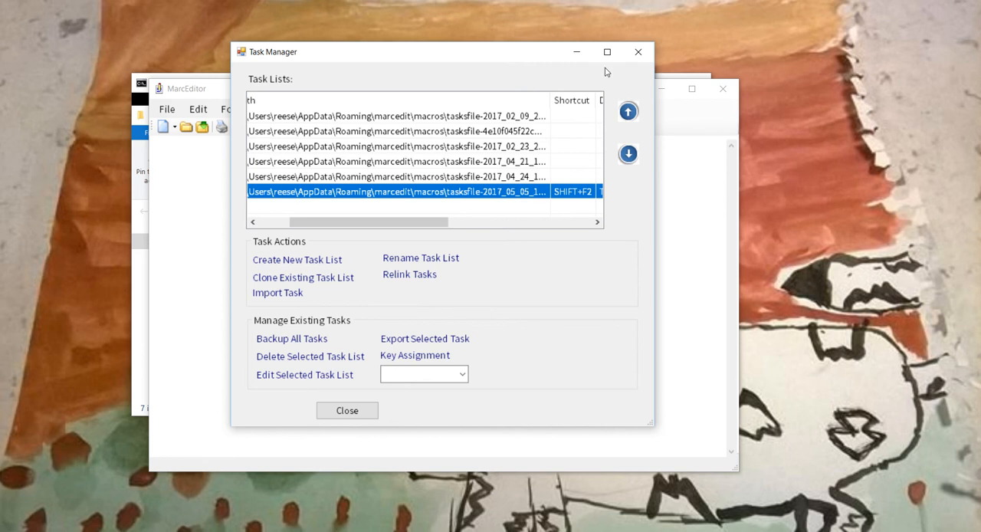
click(633, 55)
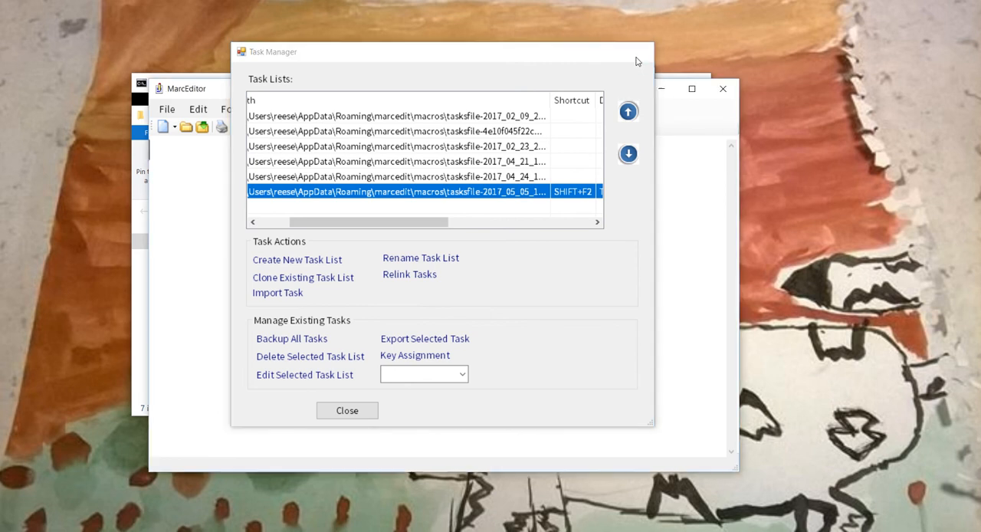
click(723, 89)
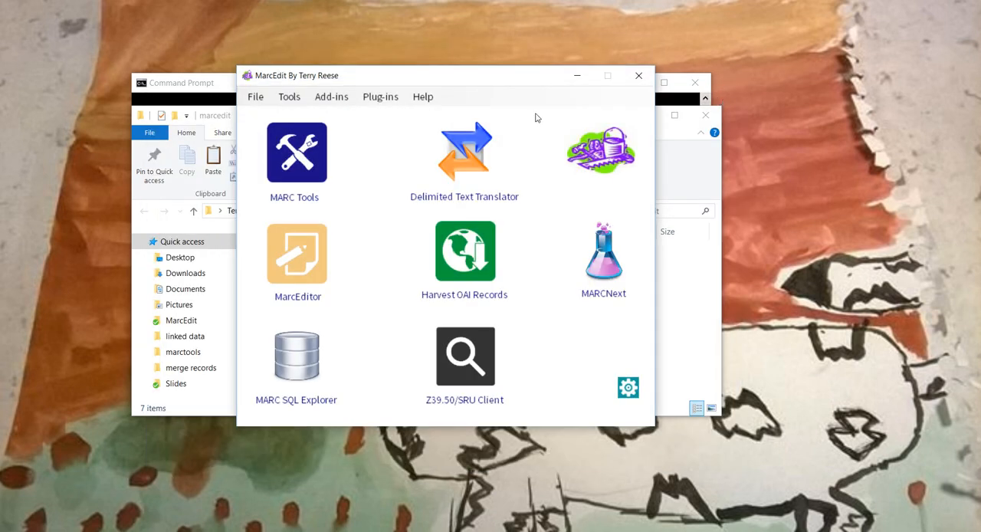
click(640, 80)
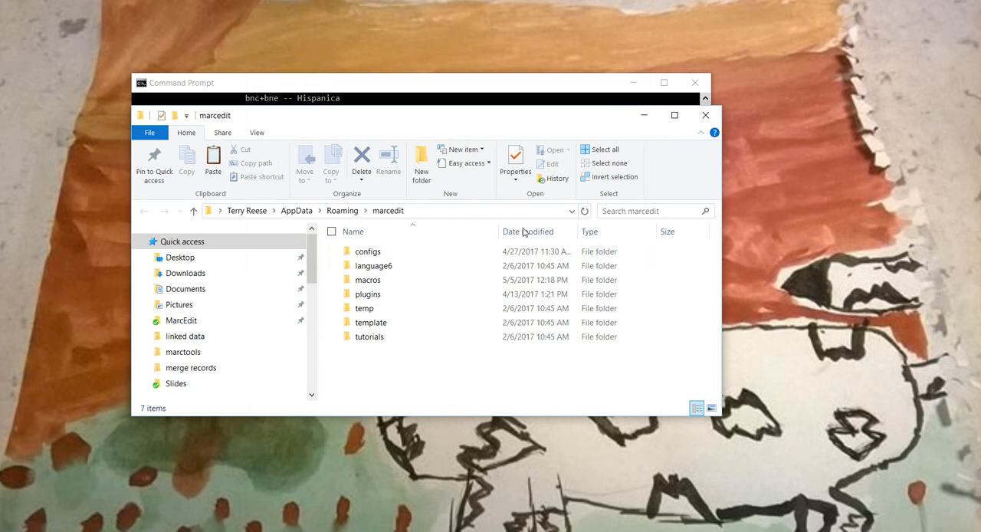
- Open the macros folder, sort its files by modification date with the newest first, and select tasksfile-2017_05_05_121244390.txt
click(369, 282)
double_click(370, 282)
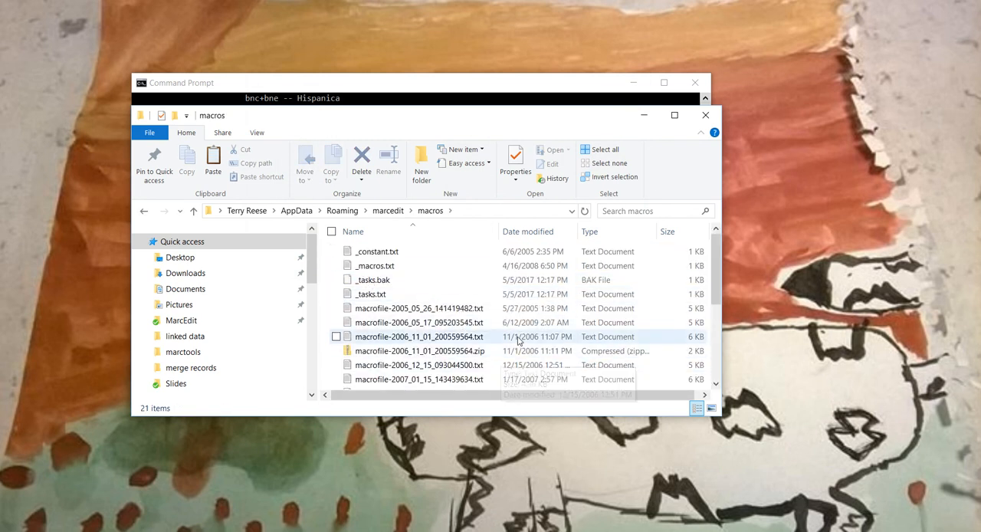
click(530, 232)
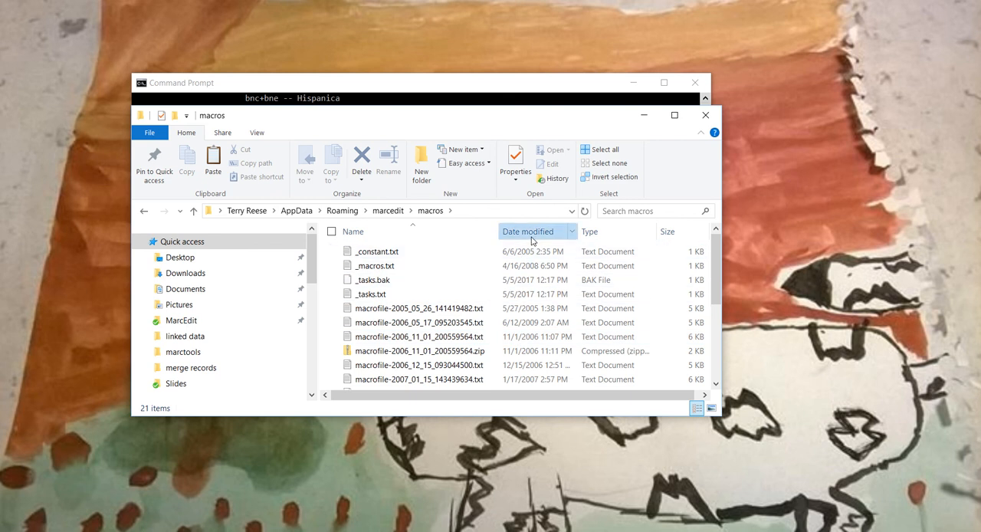
click(472, 256)
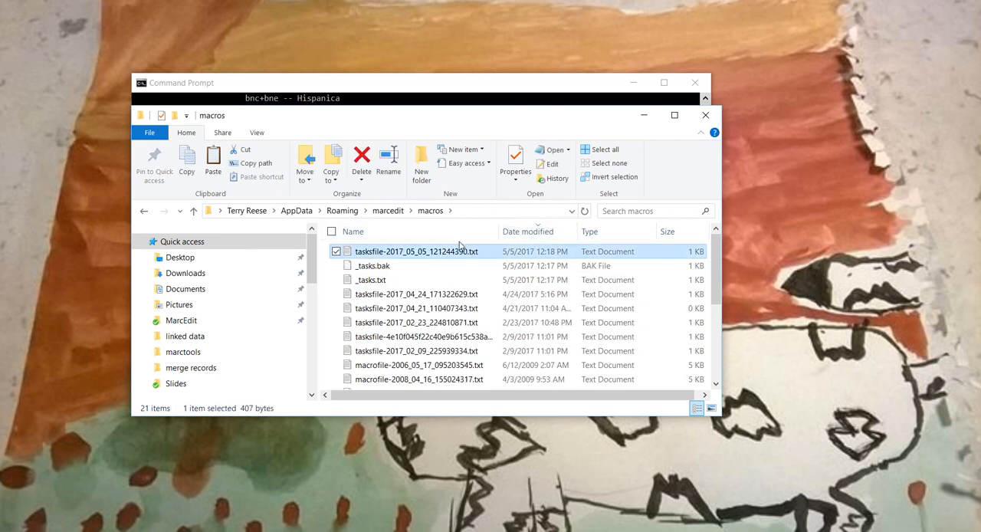
- Copy the full path of the macros folder, and bring the Command Prompt window forward, clear of the folder window
right_click(453, 252)
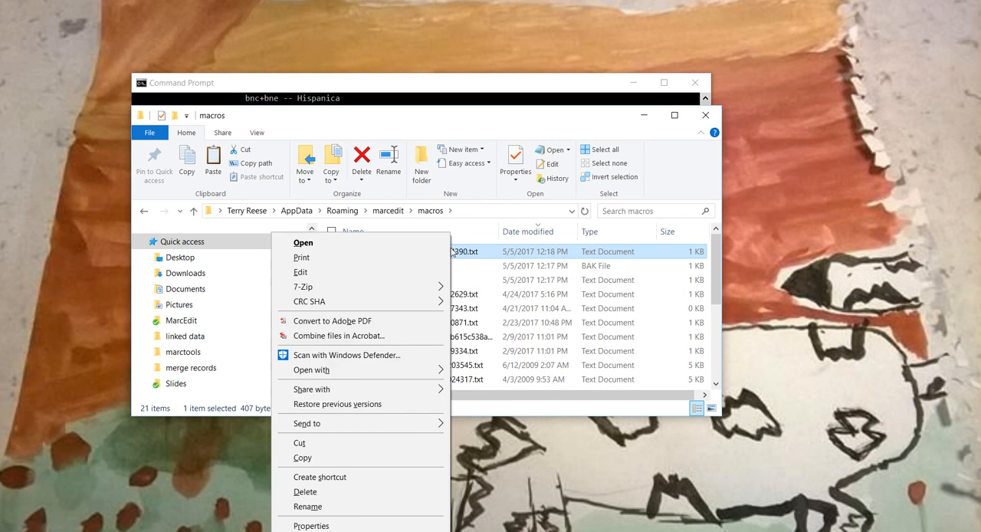
click(476, 211)
key(ctrl+c)
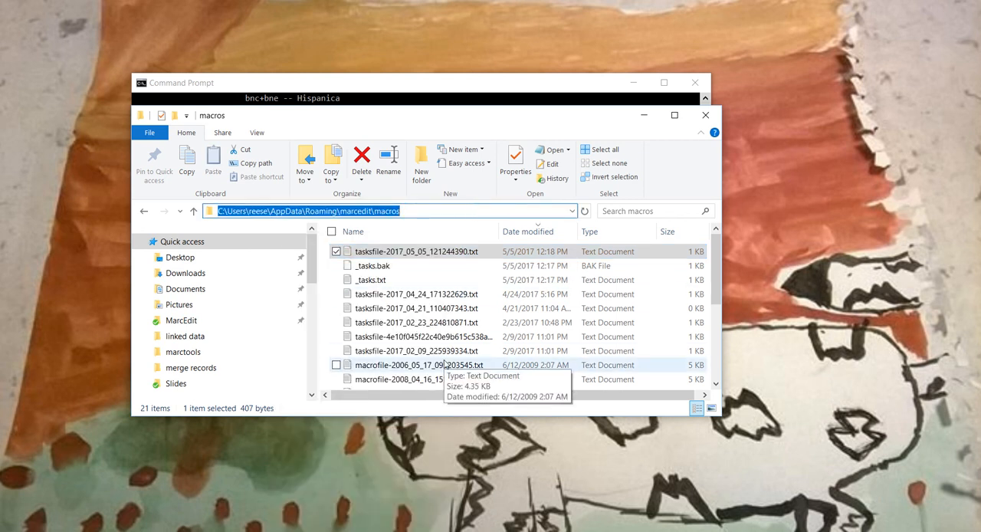
click(498, 84)
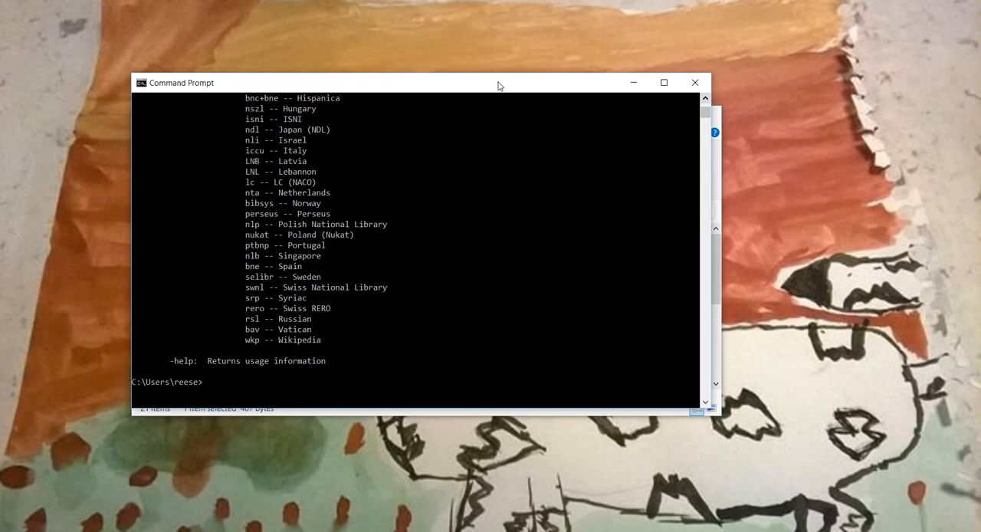
drag(492, 83, 643, 125)
- Change to the Desktop directory in the console and list its files with dir
text(cd )
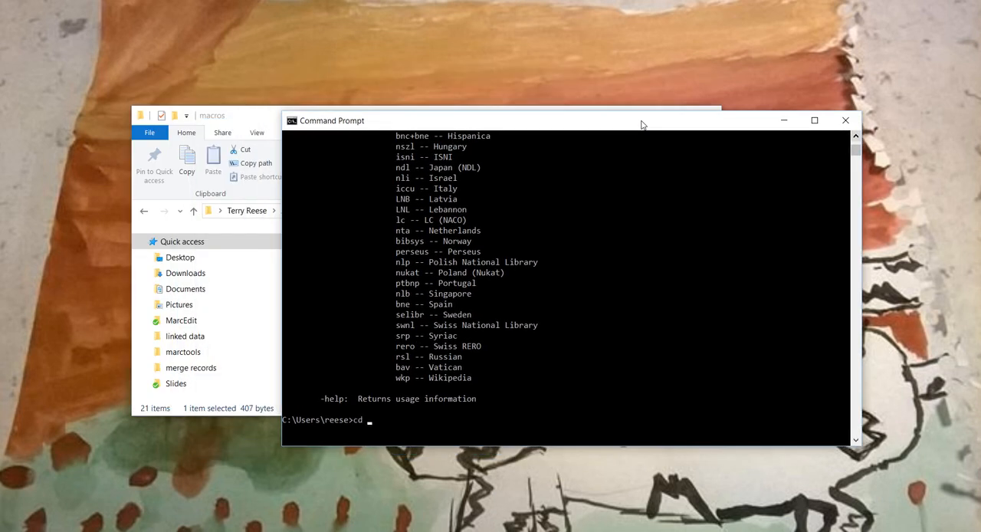
text(Desktop)
key(Return)
text(ls)
key(Return)
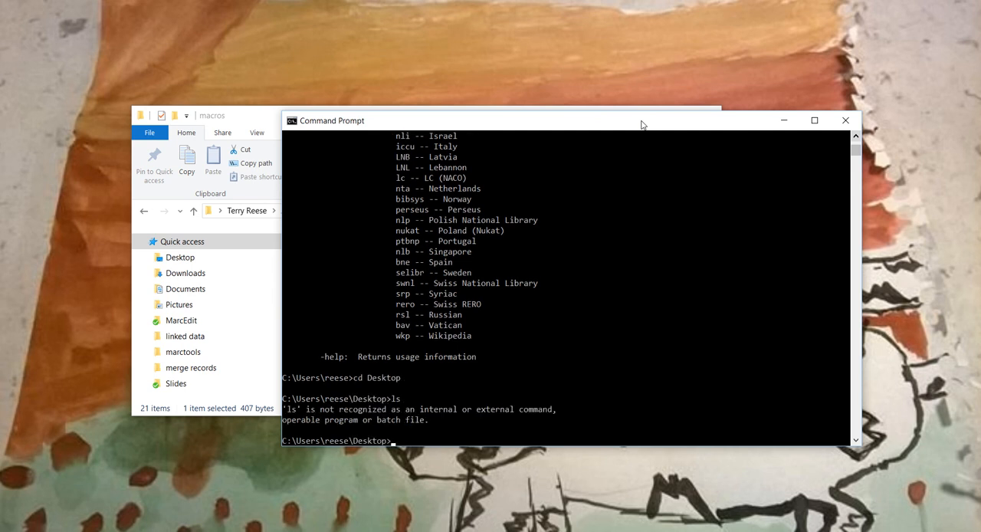
text(dir)
key(Return)
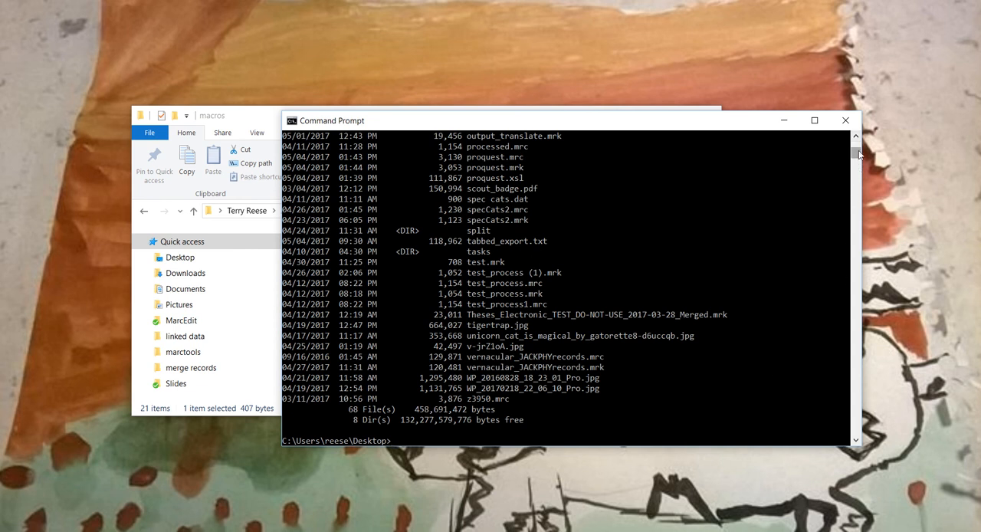
- Look through the Desktop directory listing for a MARC file to process, ending back at the command line
scroll(859, 154, up, 8)
scroll(858, 154, down, 8)
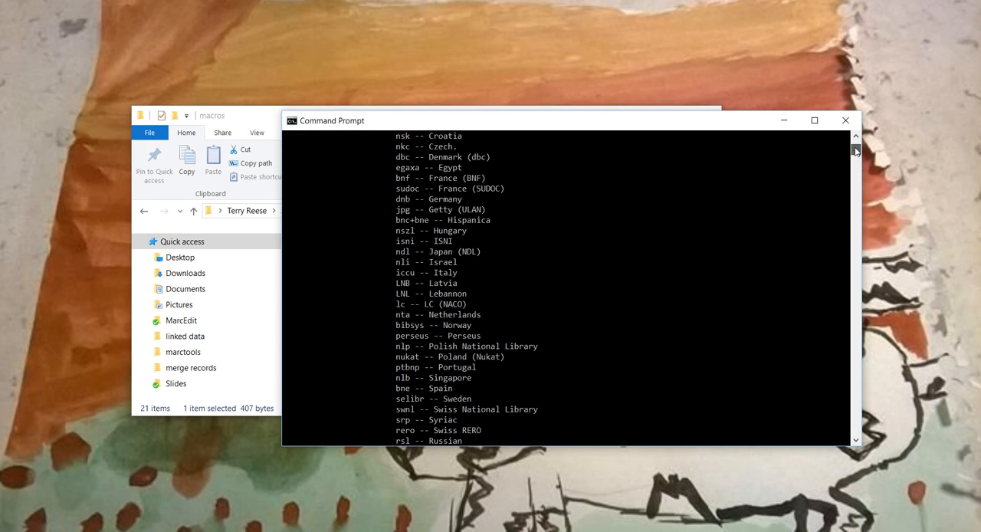
drag(857, 151, 856, 156)
scroll(699, 280, up, 10)
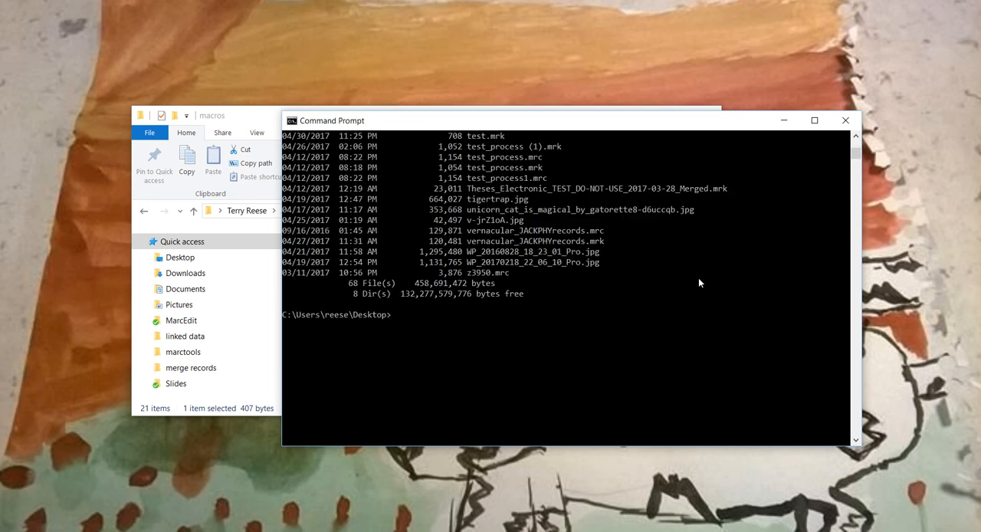
scroll(698, 281, up, 4)
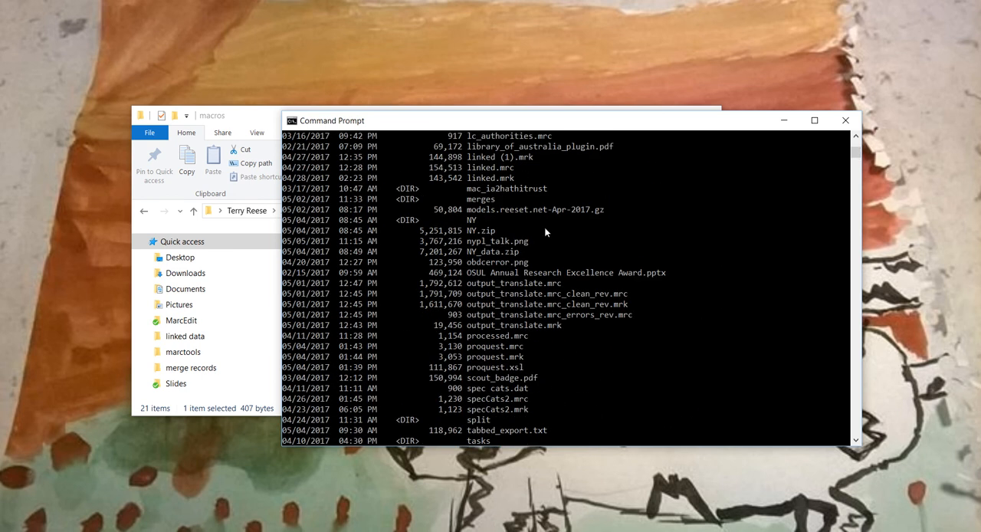
scroll(545, 232, down, 4)
scroll(545, 233, down, 3)
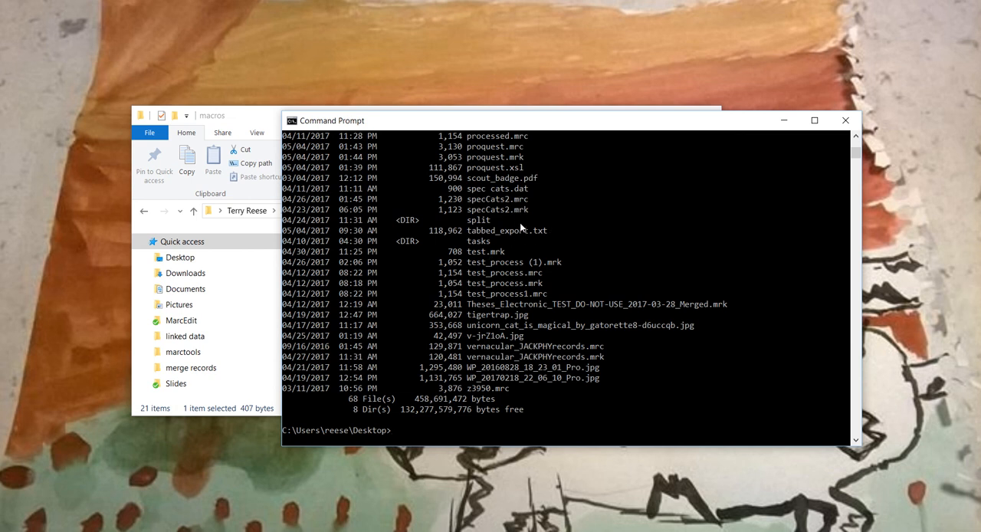
click(520, 226)
click(430, 431)
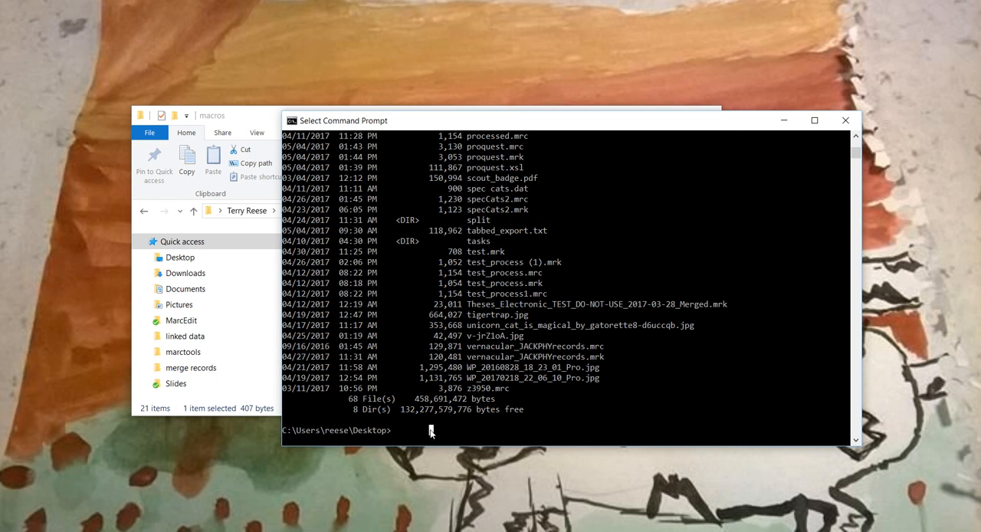
key(Escape)
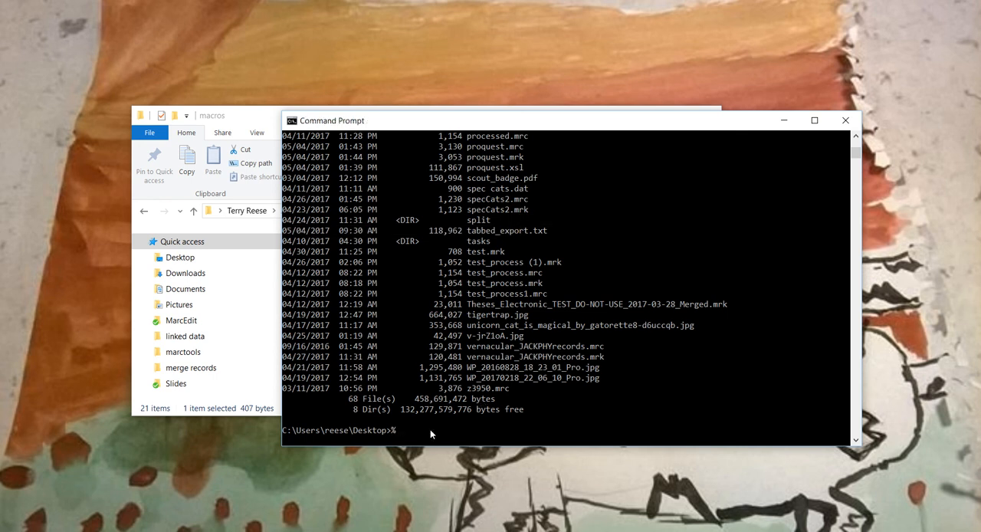
- Enter the command %MARCEDIT_PATH%\cmarcedit.exe with source -s z3950.mrc and destination -d z3950_task.mrc, without running it
text(%MARCEDIT_PATH%\cmarcedit.exe)
text(-s )
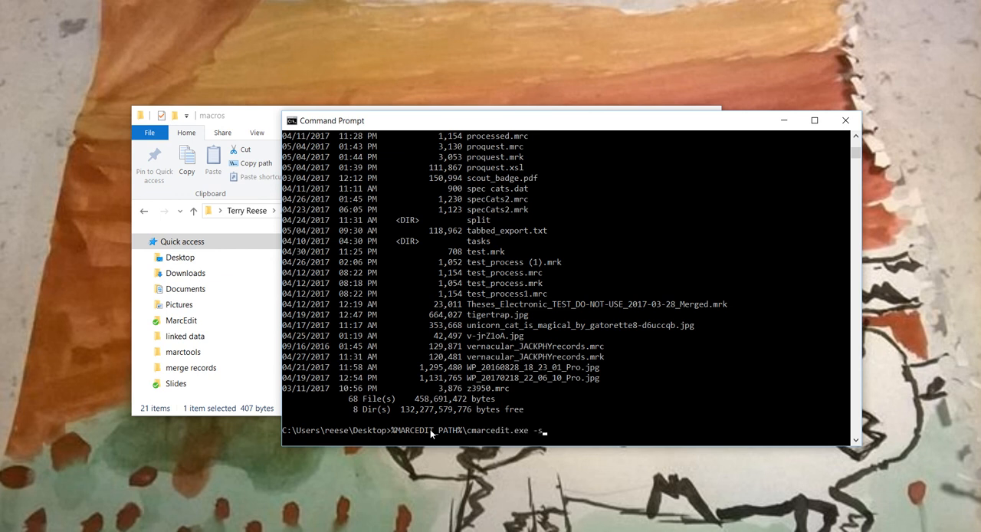
text(z3950.mrc -d)
text(z3950_task.mrc)
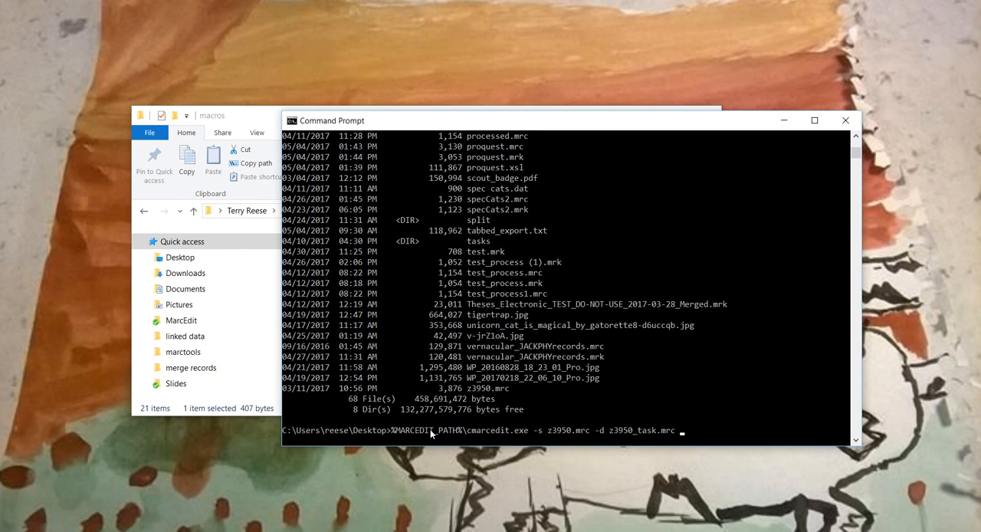
- Add the -task option followed by an opening quote, the copied macros folder path and a trailing backslash
text(-task ")
right_click(716, 431)
text(\)
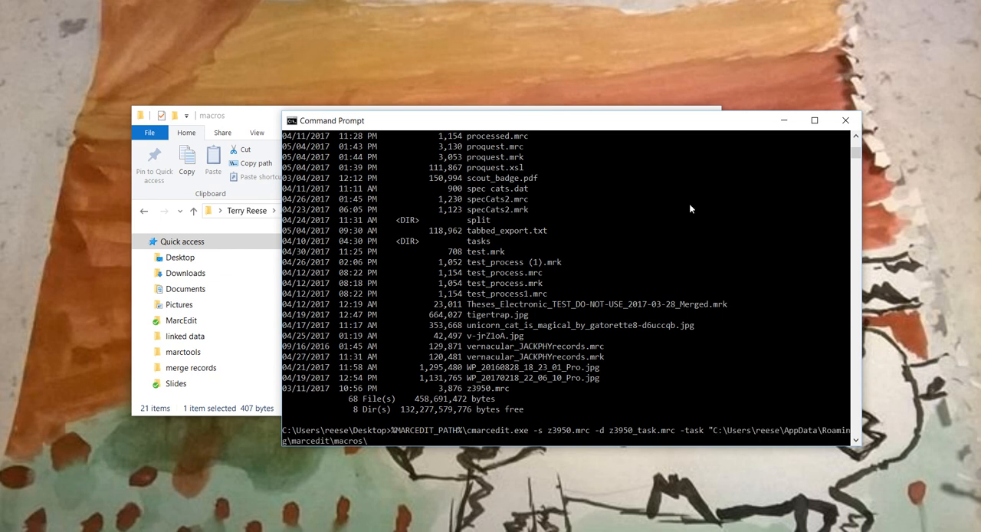
- Copy the file name tasksfile-2017_05_05_121244390.txt from the macros folder, minimize that window, and append the name to the command's task path
click(510, 109)
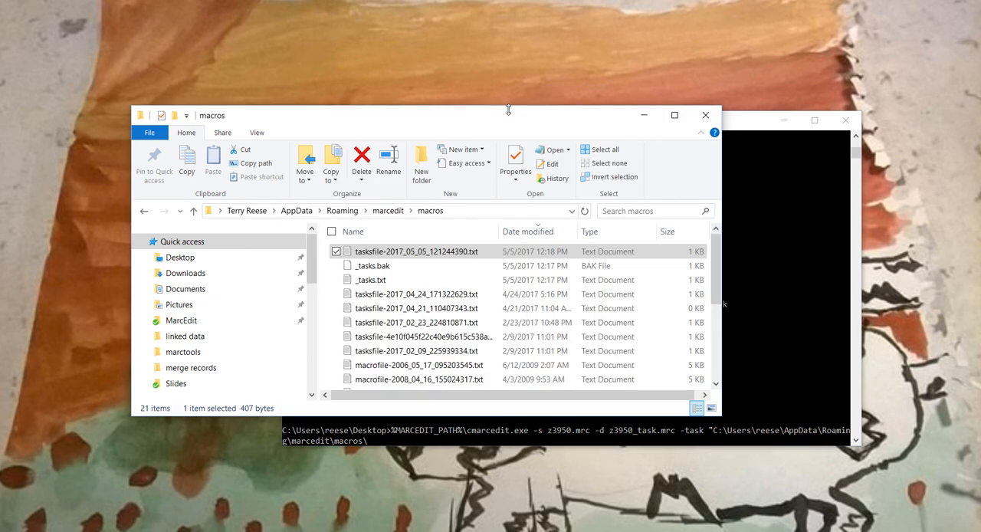
right_click(448, 253)
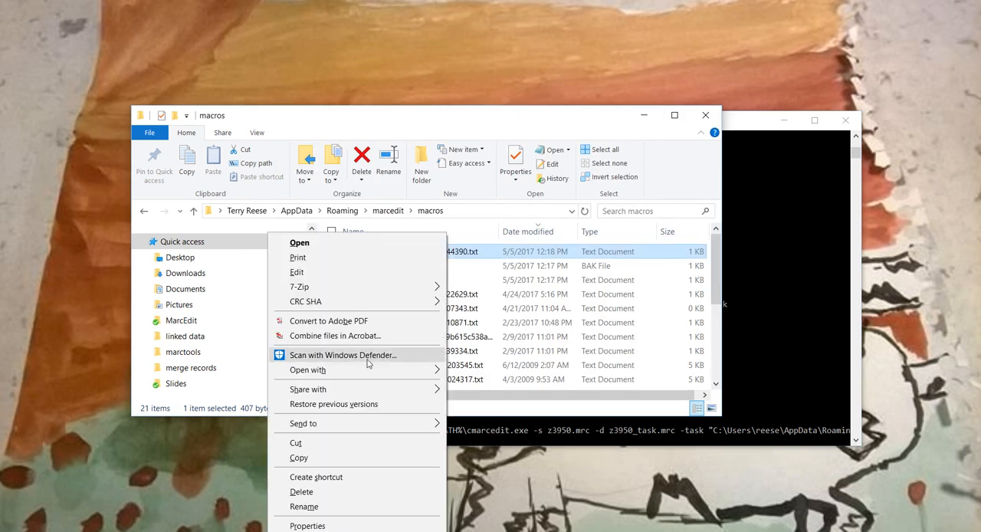
click(304, 507)
key(End)
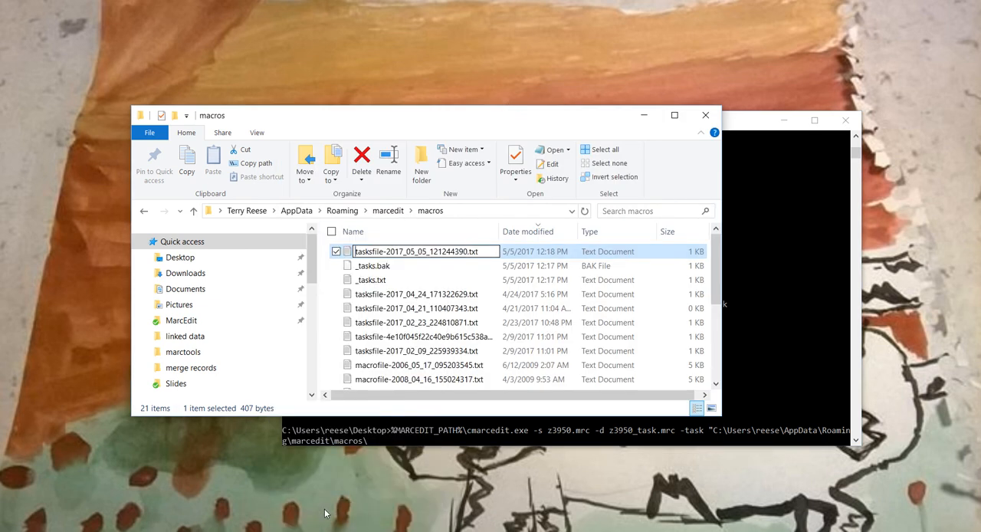
key(ctrl+a)
key(ctrl+c)
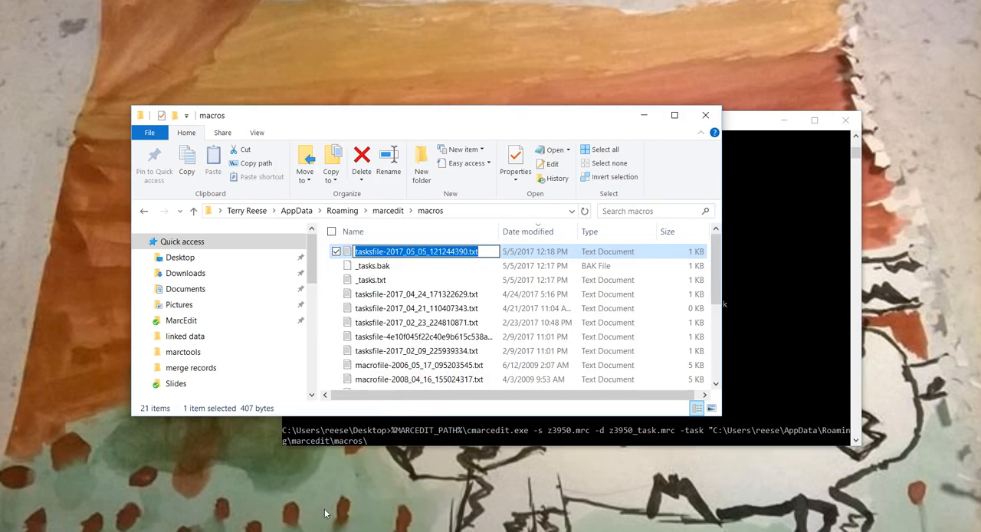
click(644, 115)
right_click(378, 440)
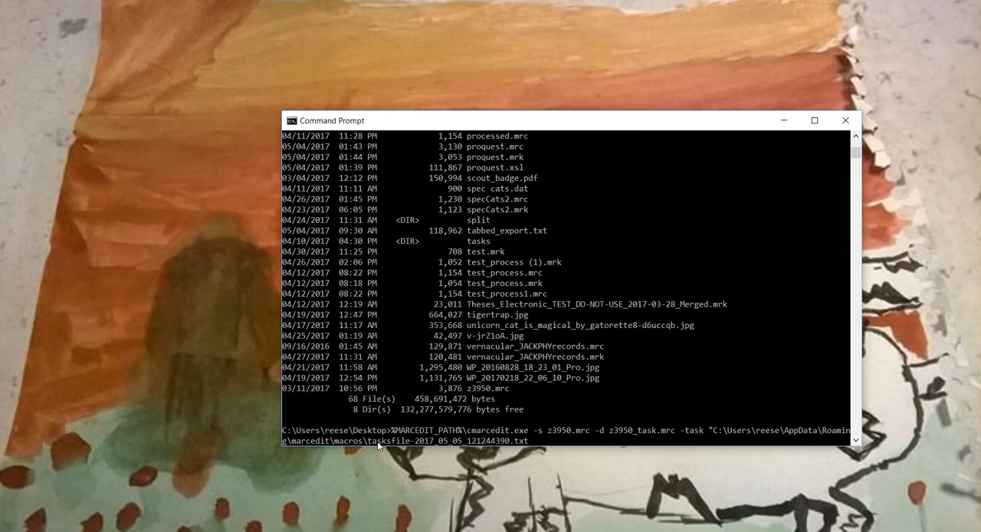
- Close the quoted task path, add the -experimental option, and run the command
click(377, 441)
key(Escape)
key(Return)
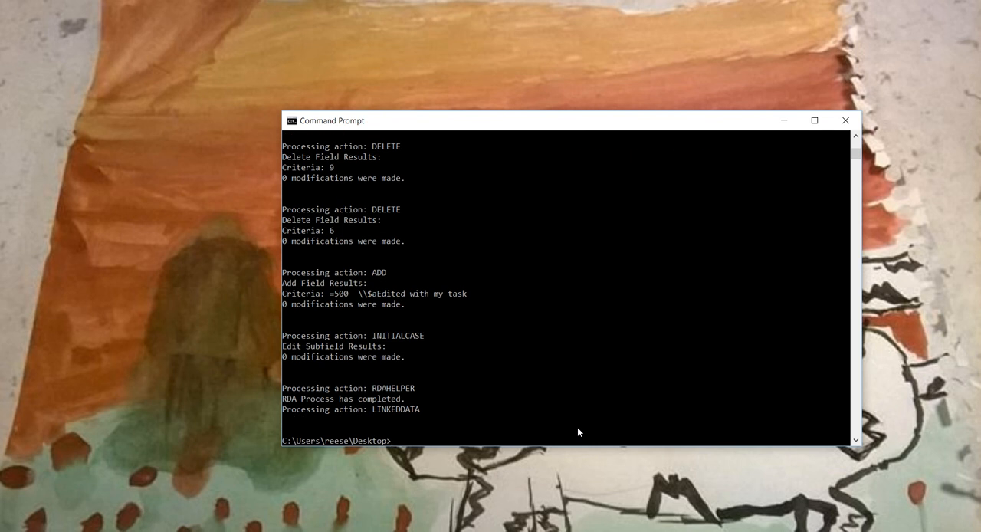
- Review the console output of the task run, from the entered command through each processed action
scroll(568, 354, up, 5)
scroll(568, 354, up, 1)
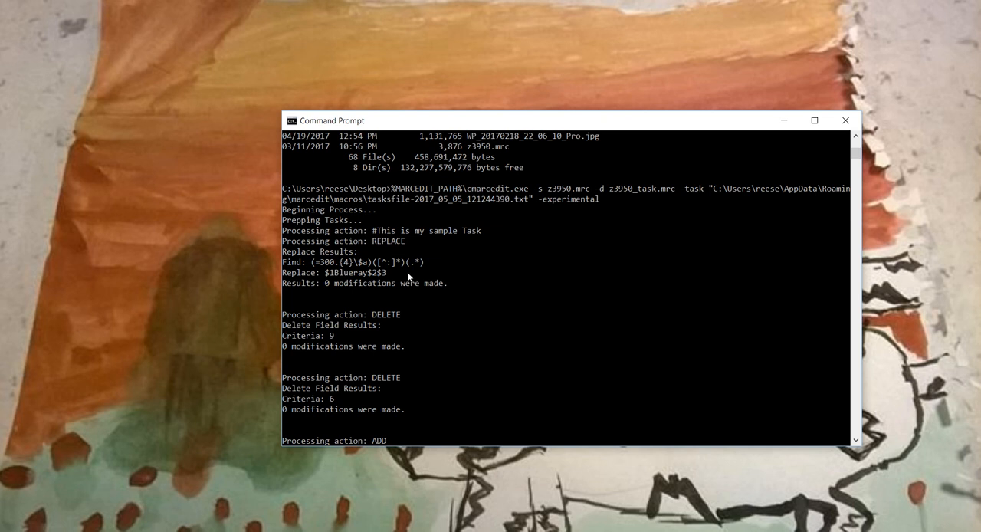
scroll(414, 319, down, 3)
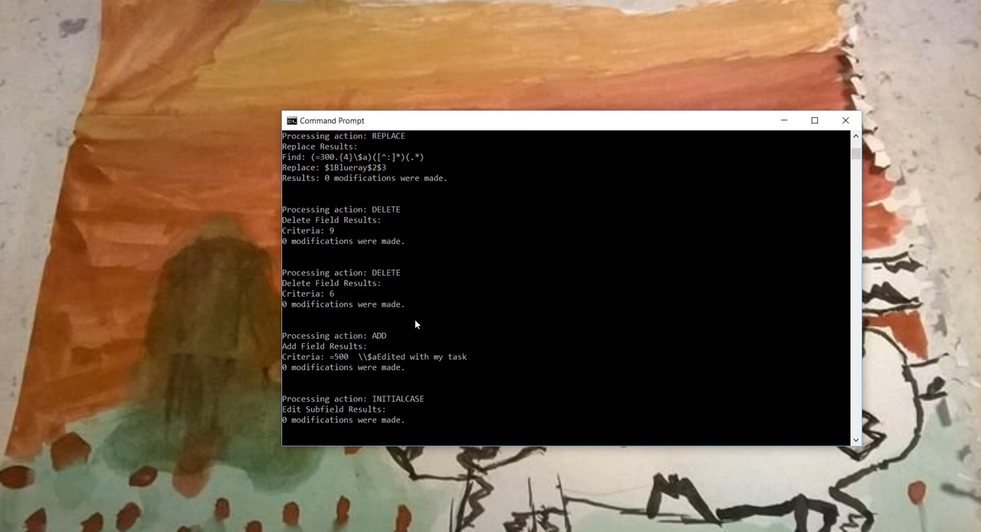
scroll(406, 360, down, 5)
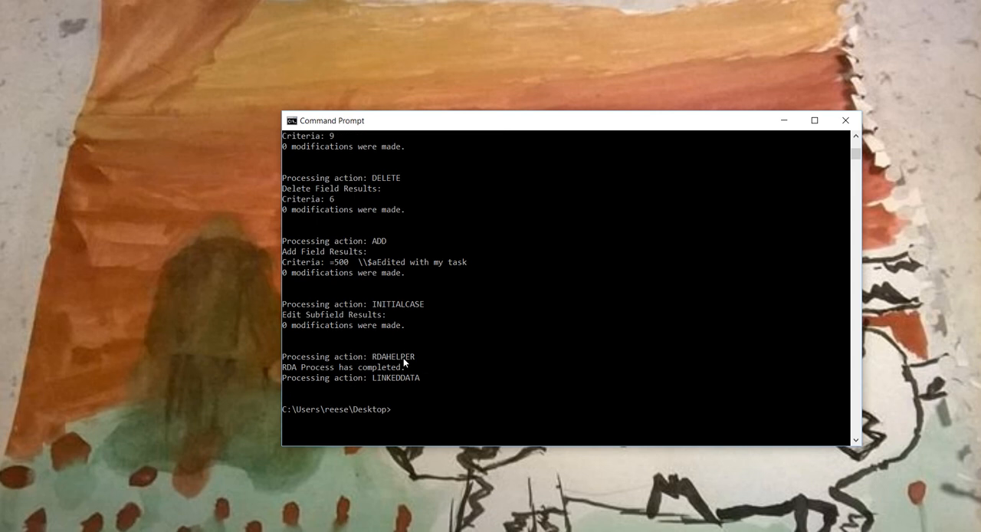
scroll(404, 361, up, 19)
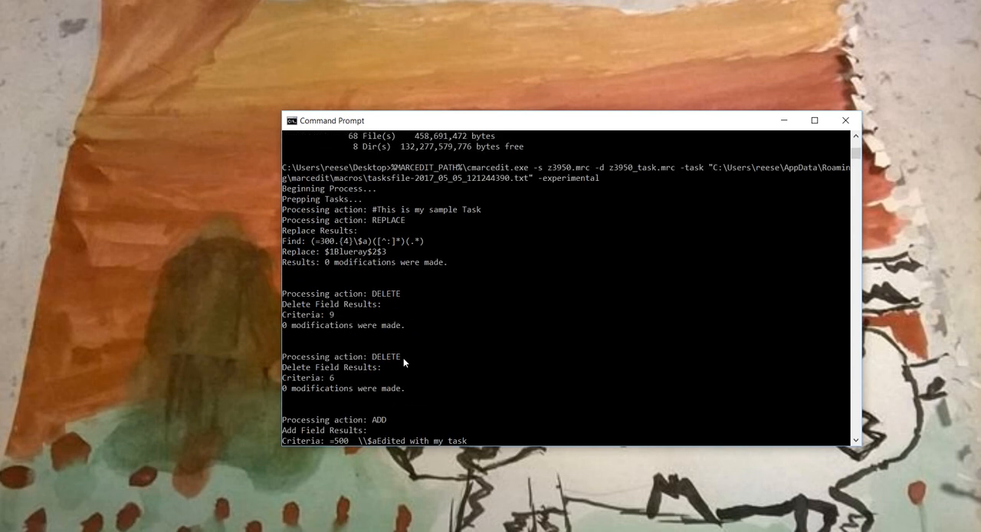
scroll(404, 361, up, 2)
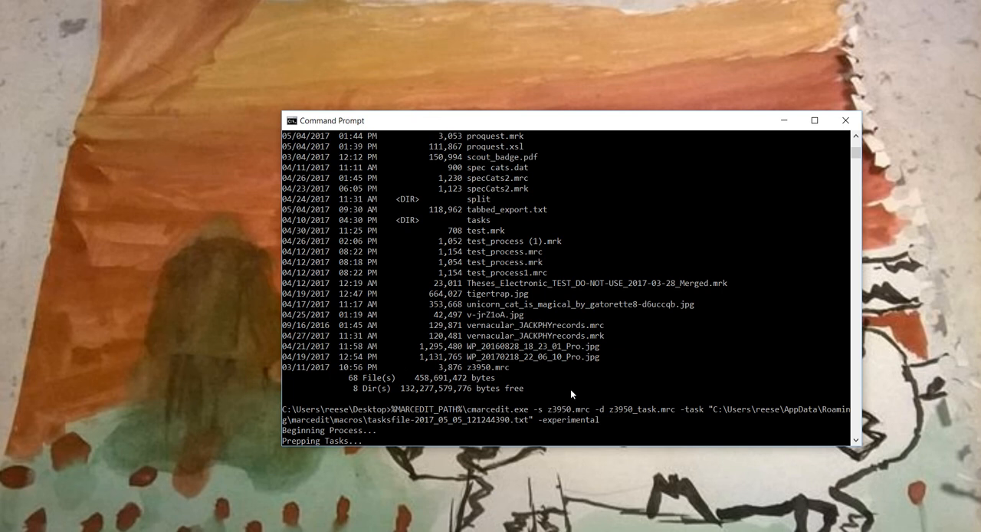
scroll(571, 394, down, 2)
scroll(571, 388, down, 9)
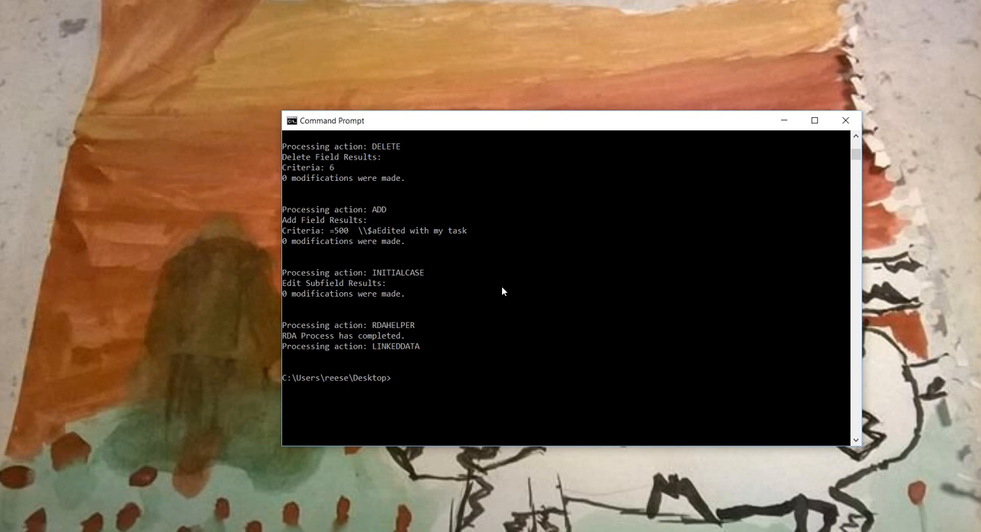
- Recall the last task command and insert %MARCEDIT_PATH%\cmarcedit.exe -s z3950.mrc in front of it
key(Up)
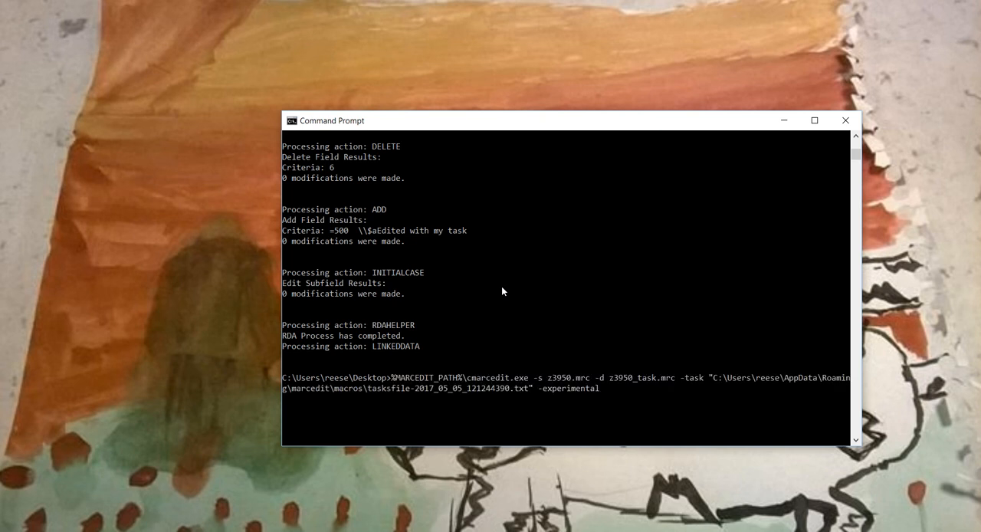
key(Left)
key(Left)
key(Left)
key(Left)
key(Left)
key(Left)
key(Left)
key(Left)
key(Left)
key(Left)
key(Left)
key(Left)
key(Left)
key(Left)
key(Left)
key(Left)
key(Left)
key(Left)
key(Left)
key(Left)
key(Left)
key(Left)
text(%MARCEDIT_)
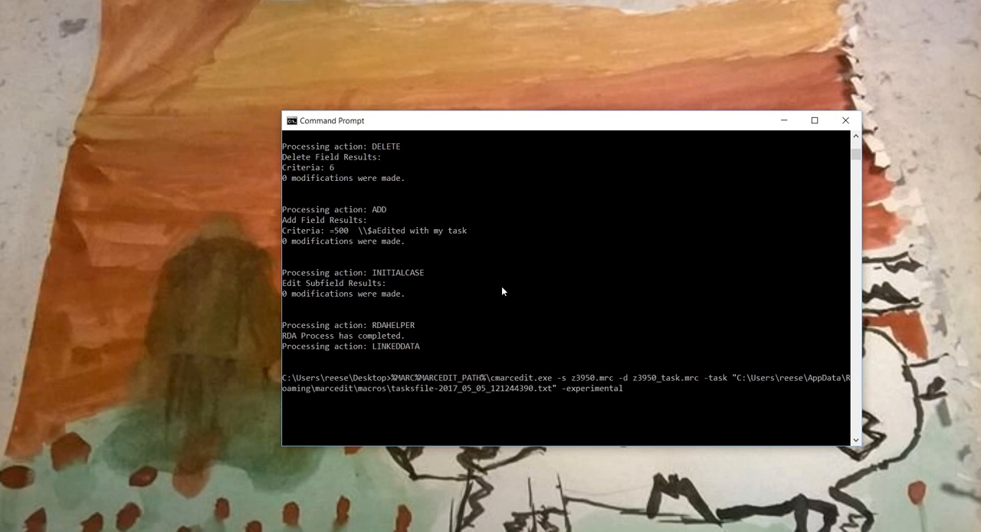
text(PATH%)
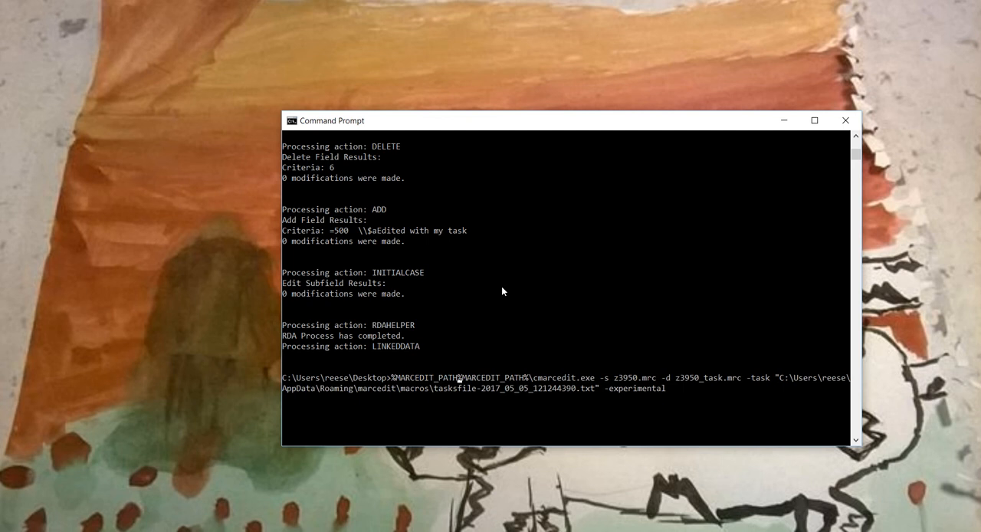
text(\cmarcedit.e)
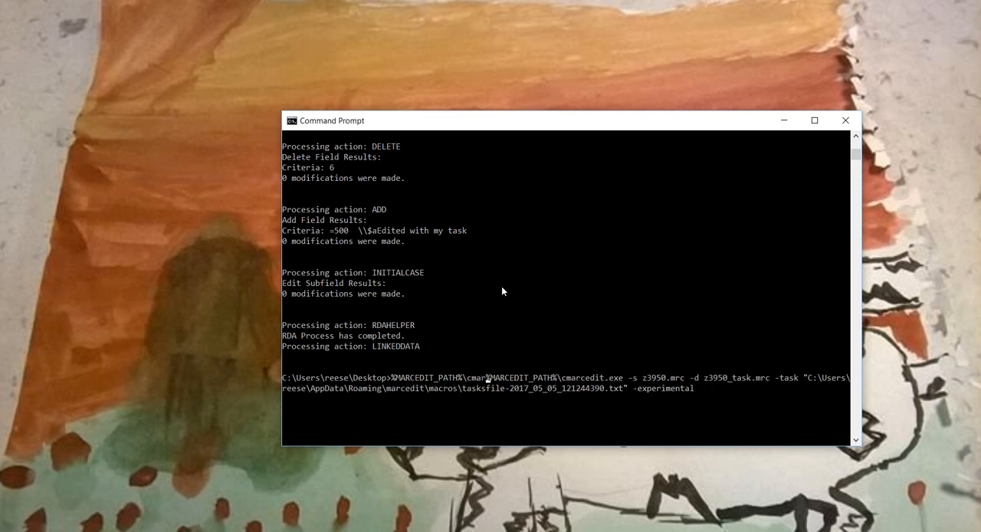
text(xe -s z)
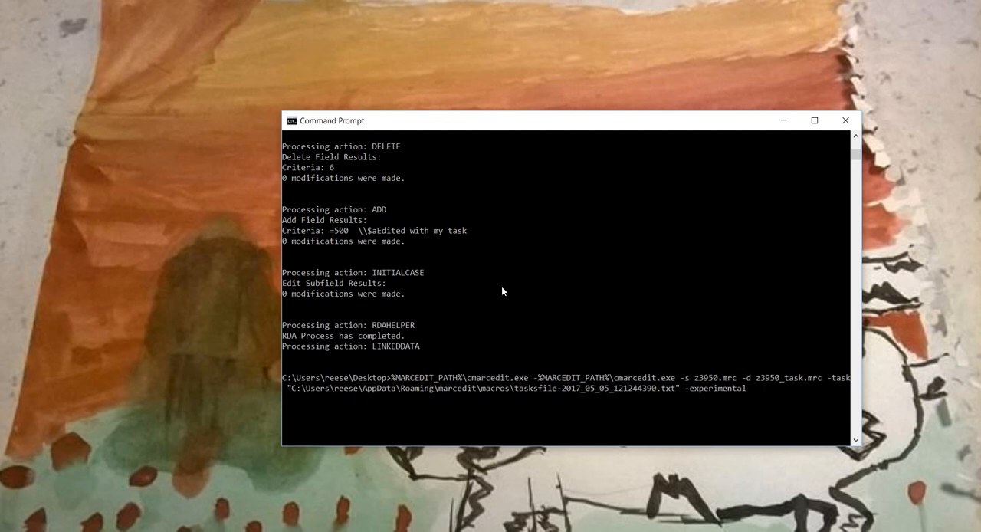
text(3950.mrc)
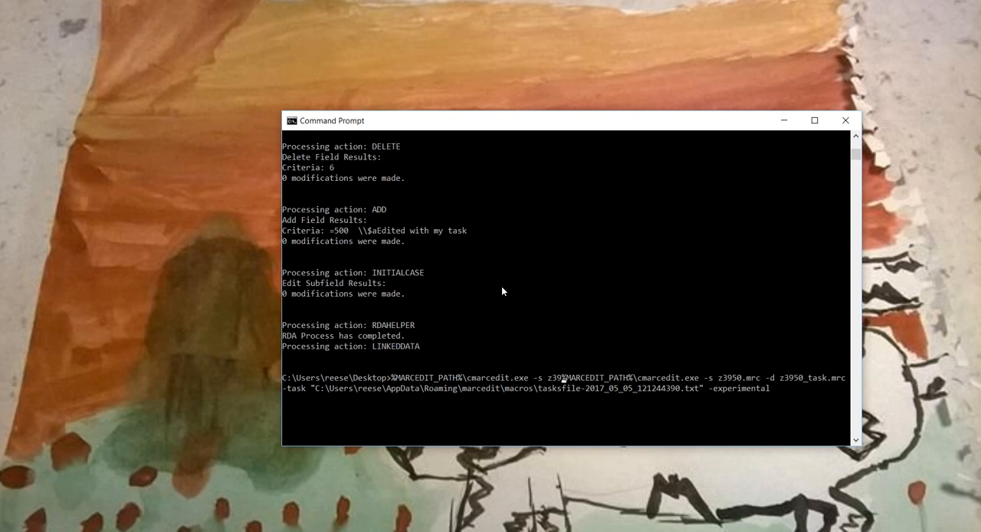
text( -d )
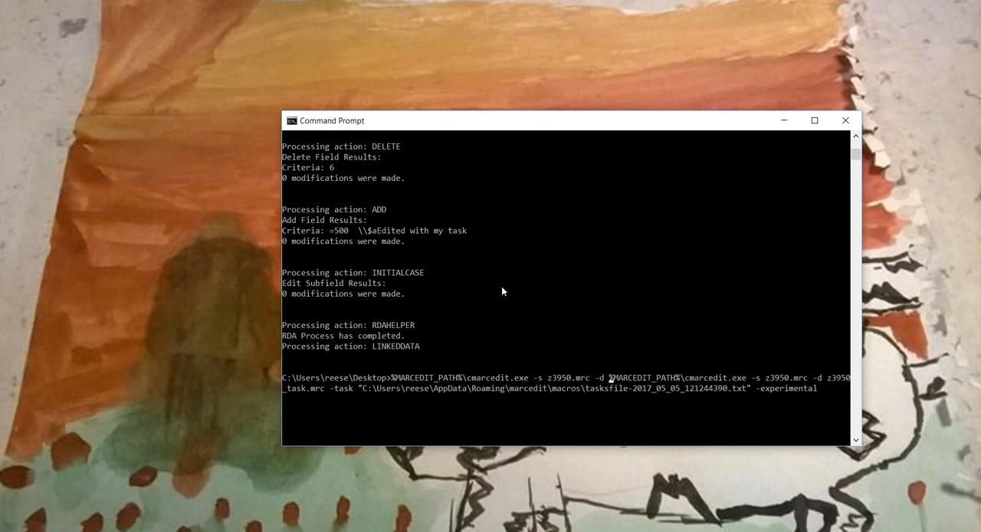
text(z3950.mrk)
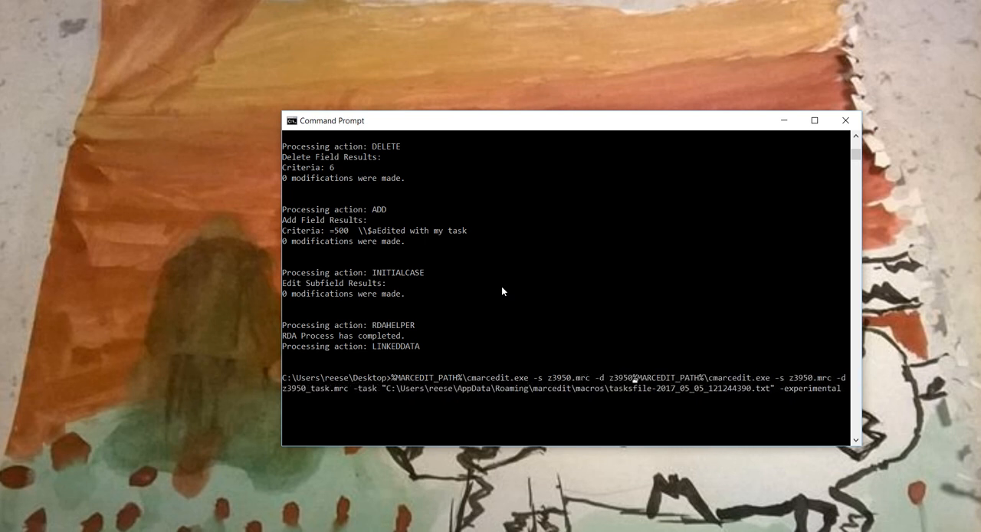
text( -break )
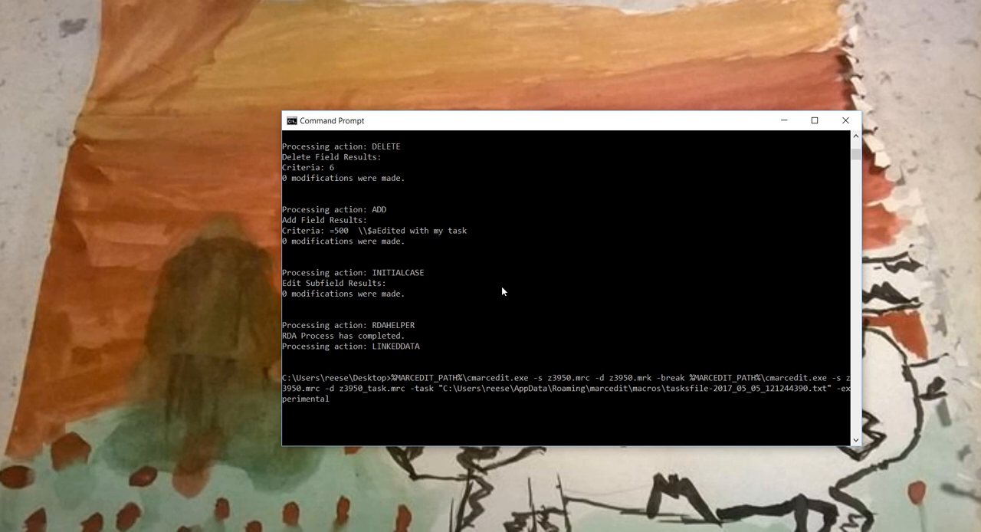
text(&&)
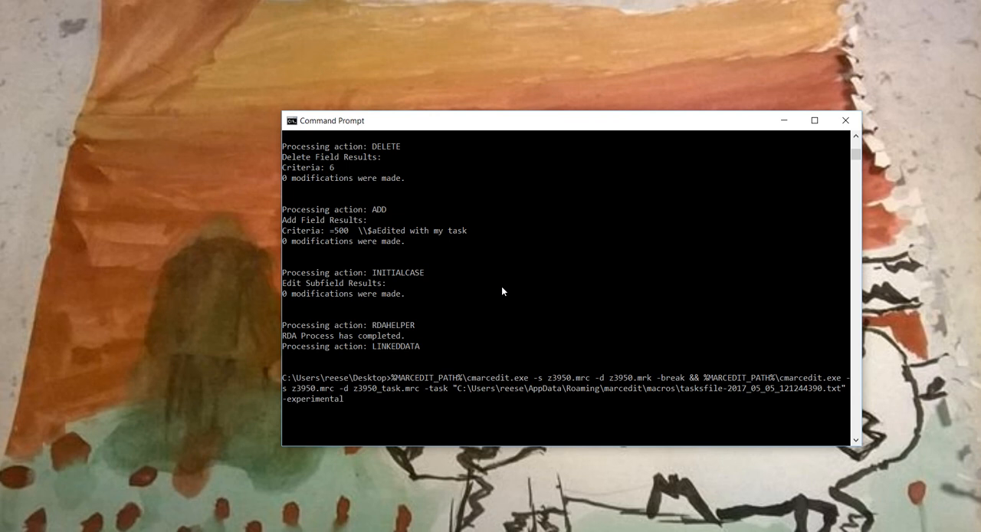
- Change the source file of the chained task command to z3950.mrk
key(BackSpace)
key(BackSpace)
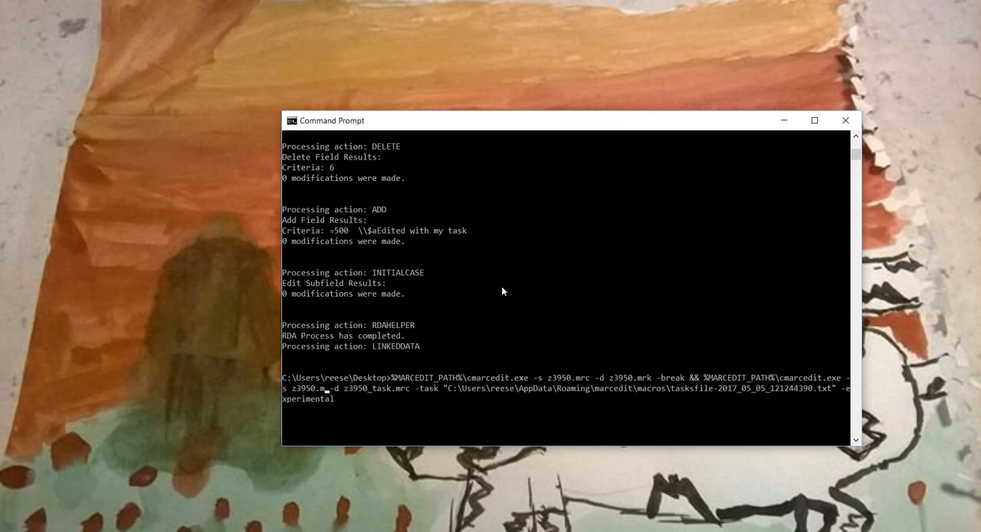
text(rk)
key(Right)
key(Right)
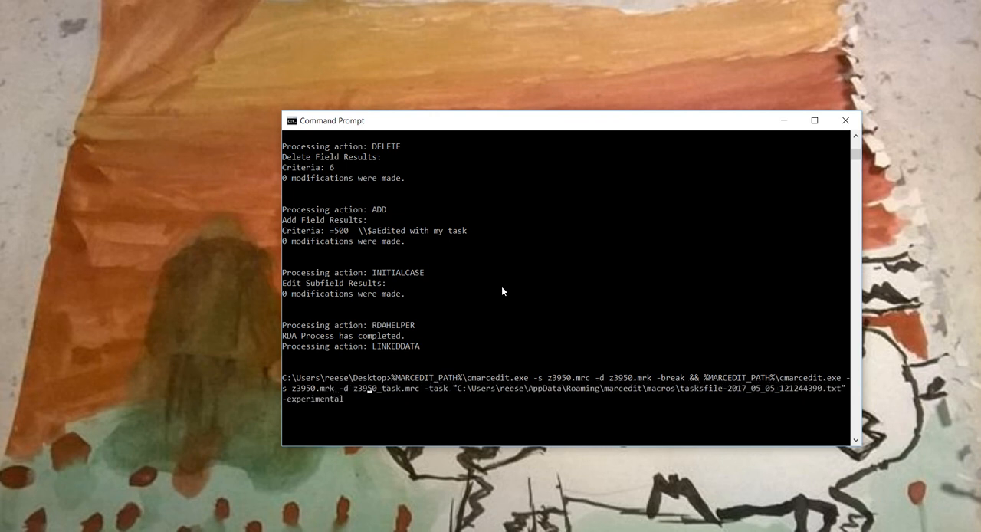
- Change the task command's destination file to z3950_task.mrk and run the chained commands
key(Right)
key(Right)
key(Right)
key(Right)
key(Right)
key(Right)
key(Right)
key(BackSpace)
text(k)
key(Right)
key(Right)
key(Right)
key(Right)
key(Right)
key(Right)
key(Right)
key(Right)
key(Right)
key(Right)
key(Right)
key(Right)
key(Right)
key(Right)
key(Right)
key(Right)
key(Right)
key(Right)
key(Right)
key(Right)
key(Right)
key(Right)
key(Right)
key(Right)
key(Right)
key(Right)
key(Right)
key(Right)
key(Right)
key(Right)
key(Right)
key(Right)
key(Right)
key(Right)
key(Right)
key(Right)
key(Right)
key(Right)
key(Right)
key(Right)
key(Right)
key(Right)
key(Right)
key(Right)
key(Right)
key(Right)
key(Right)
key(Right)
key(Right)
key(Right)
key(Right)
key(Right)
key(Right)
key(Right)
key(Right)
key(Right)
key(Right)
key(Return)
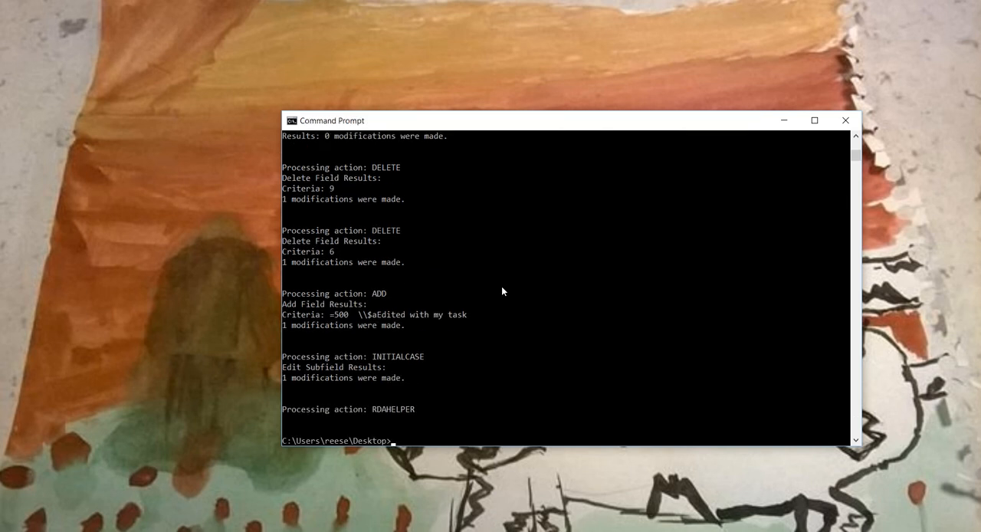
- Recall the chained command, append the -silent option, run it, and check its console output
scroll(502, 291, up, 6)
scroll(383, 367, down, 1)
scroll(391, 386, down, 3)
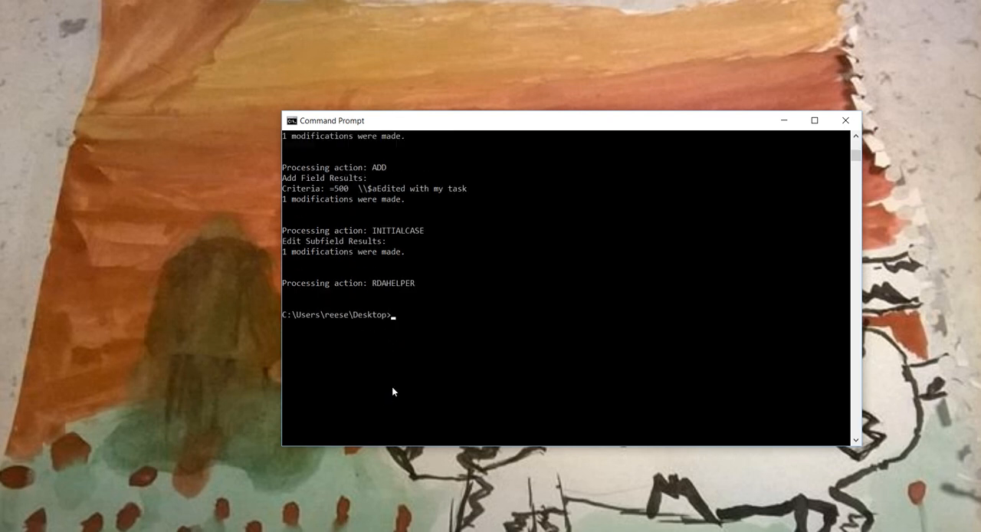
scroll(391, 387, up, 1)
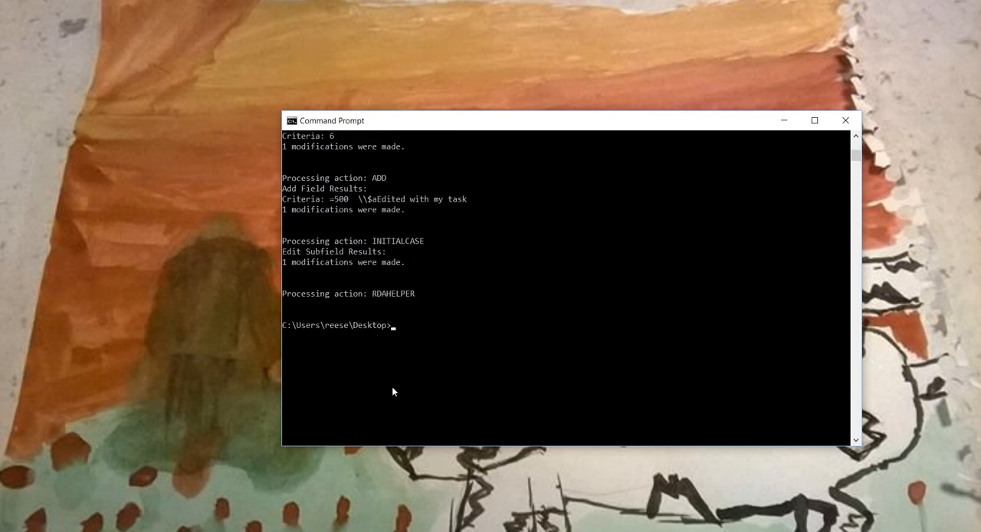
text(%MARCEDIT_PATH%\cmarcedit.exe -s z3950.mrc -d z3950.mrk -break && %MARCEDIT_PATH%\cmarcedit.exe -s z3950.mrk -d z3950_task.mrk -task "C:\Users\reese\AppData\Roaming\marcedit\macros\tasksfile-2017_05_05_121244390.txt" -experimental)
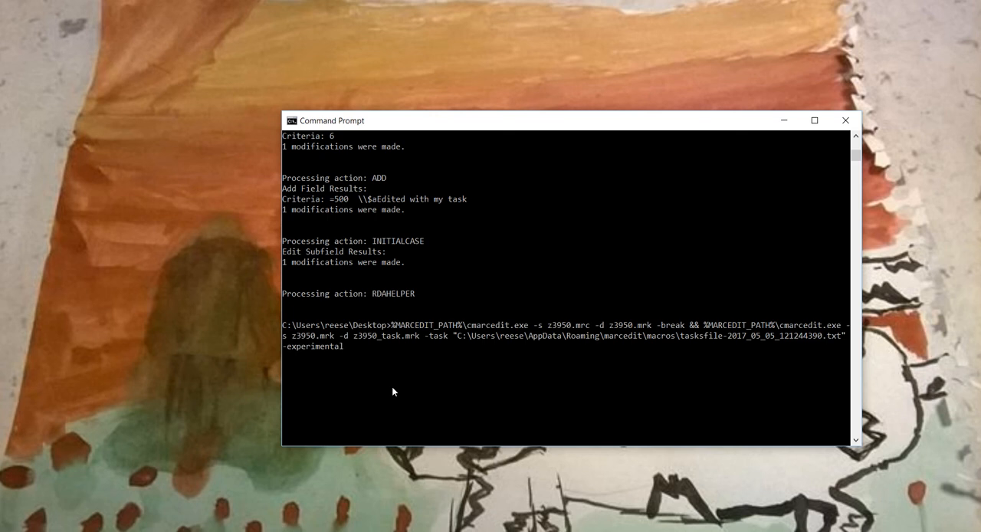
text(-silent)
key(Return)
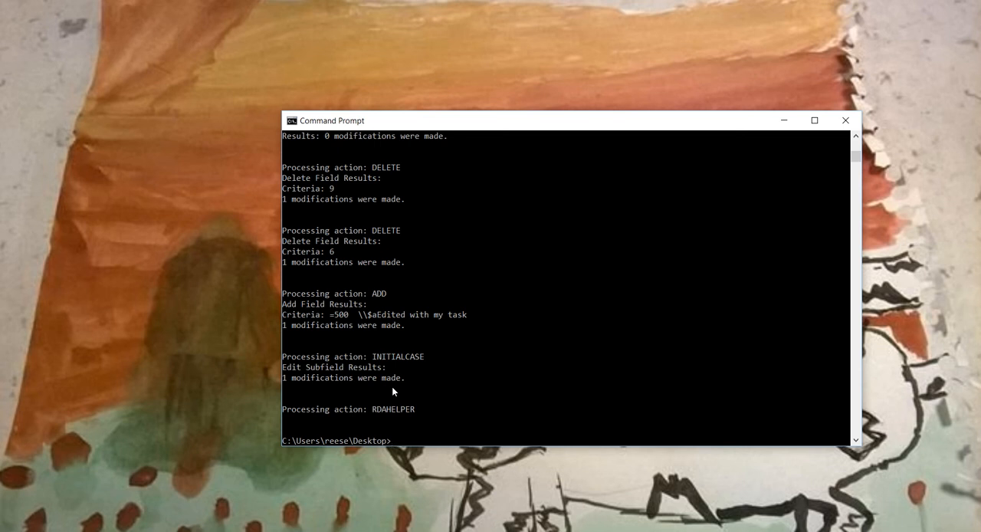
scroll(478, 327, up, 6)
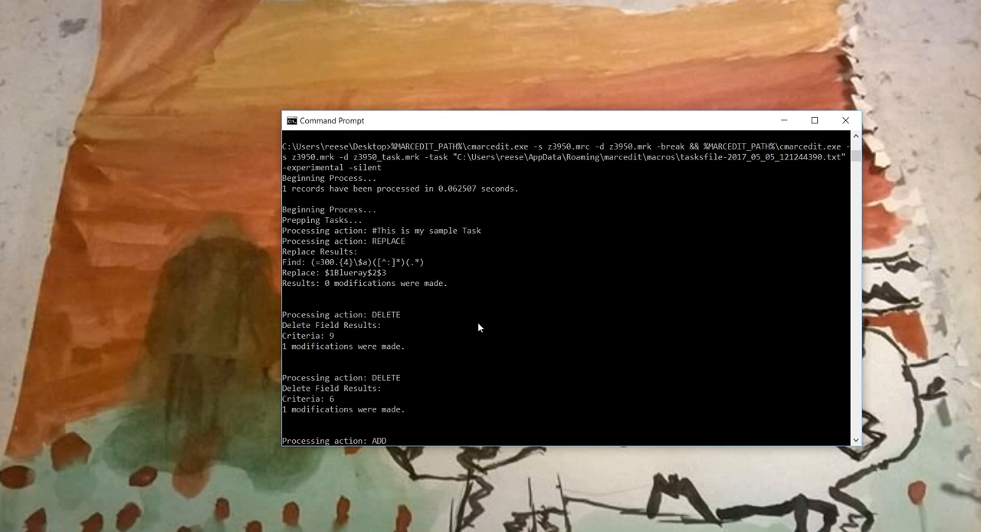
scroll(478, 328, down, 6)
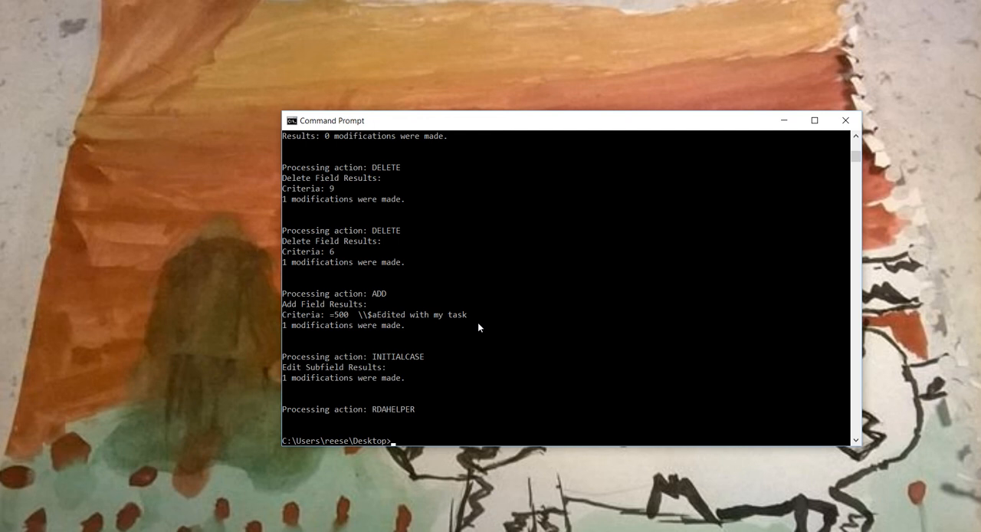
- Recall the chained command, remove the -silent and -experimental options, run it, and review the task output
key(Up)
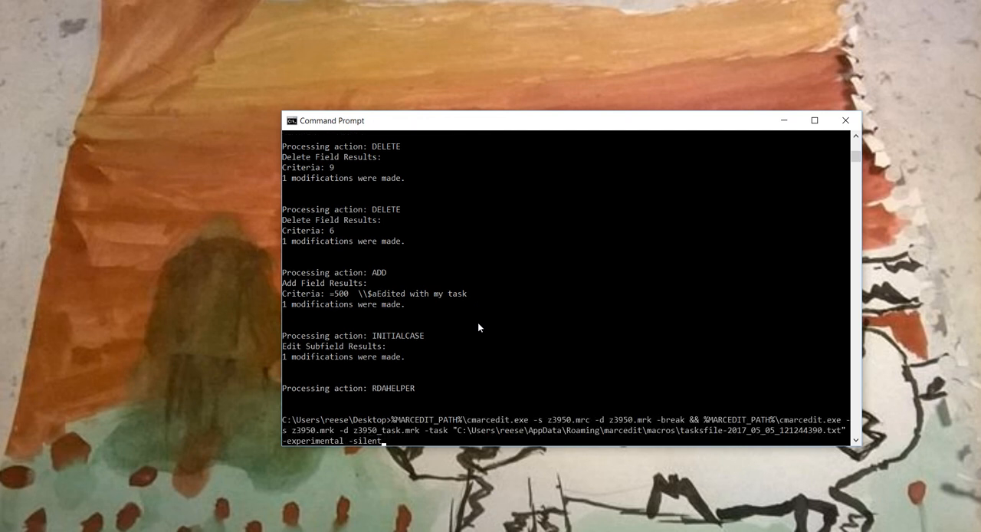
key(BackSpace)
key(BackSpace)
key(BackSpace)
key(BackSpace)
key(BackSpace)
key(BackSpace)
key(BackSpace)
key(BackSpace)
key(BackSpace)
key(BackSpace)
key(BackSpace)
key(BackSpace)
key(BackSpace)
key(BackSpace)
key(BackSpace)
key(BackSpace)
key(BackSpace)
key(BackSpace)
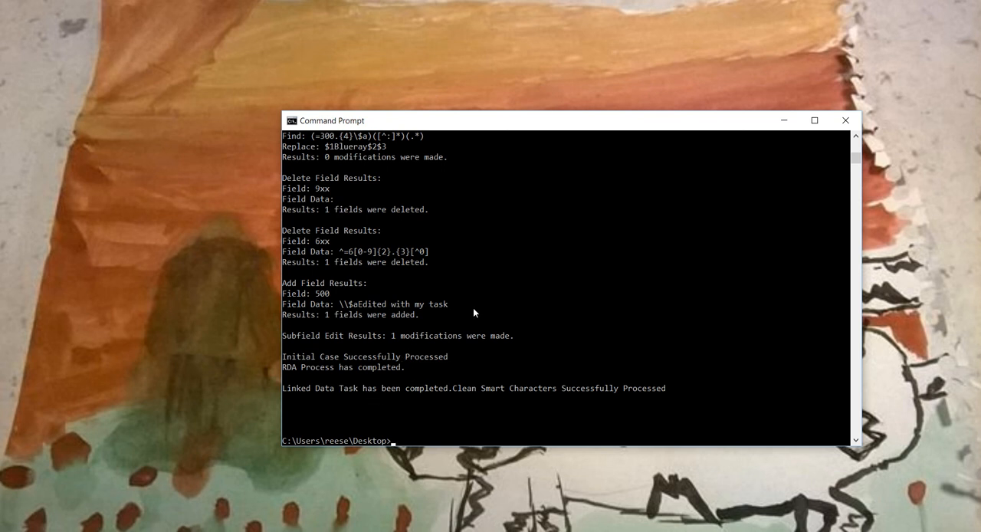
scroll(473, 307, up, 2)
scroll(483, 362, down, 2)
scroll(483, 362, down, 1)
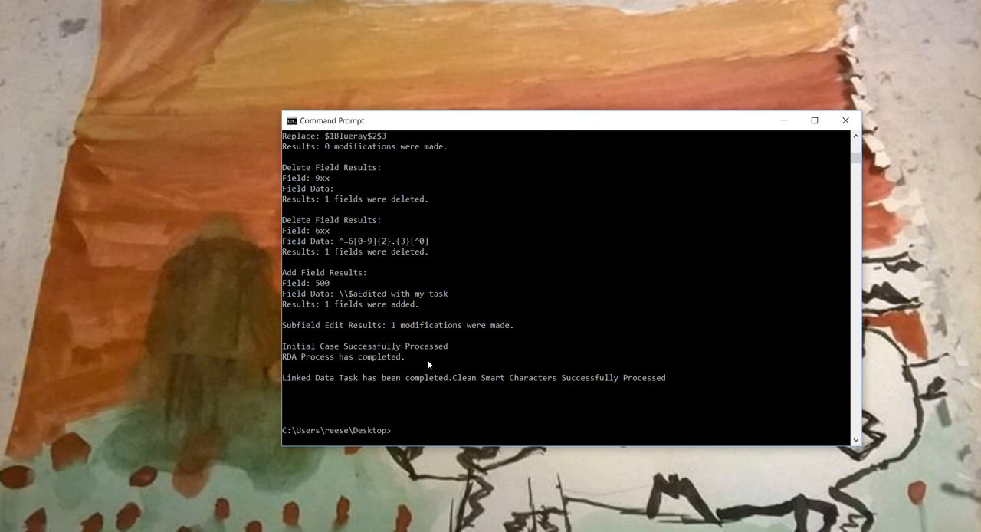
- Run the chained command again with only the -silent option added, and close the Command Prompt window
key(Up)
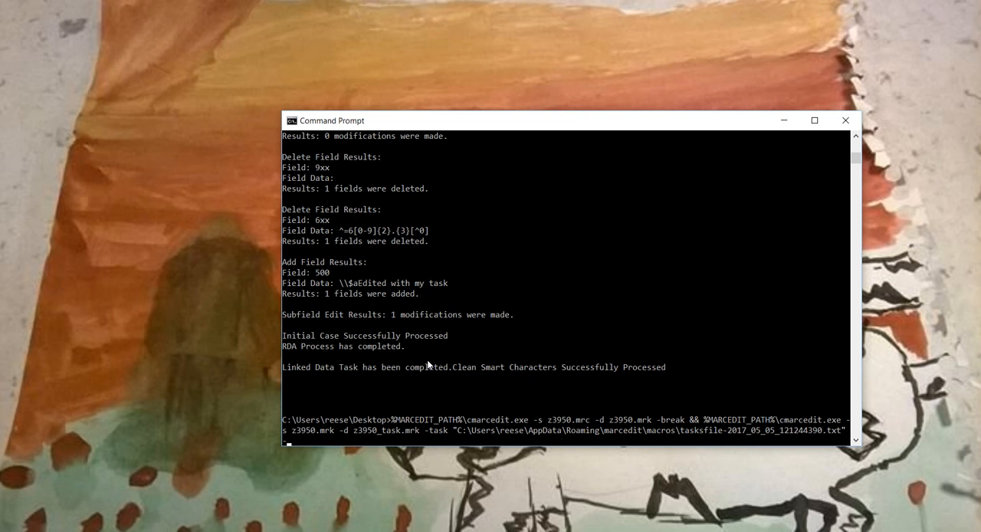
text(-s1lent)
key(Return)
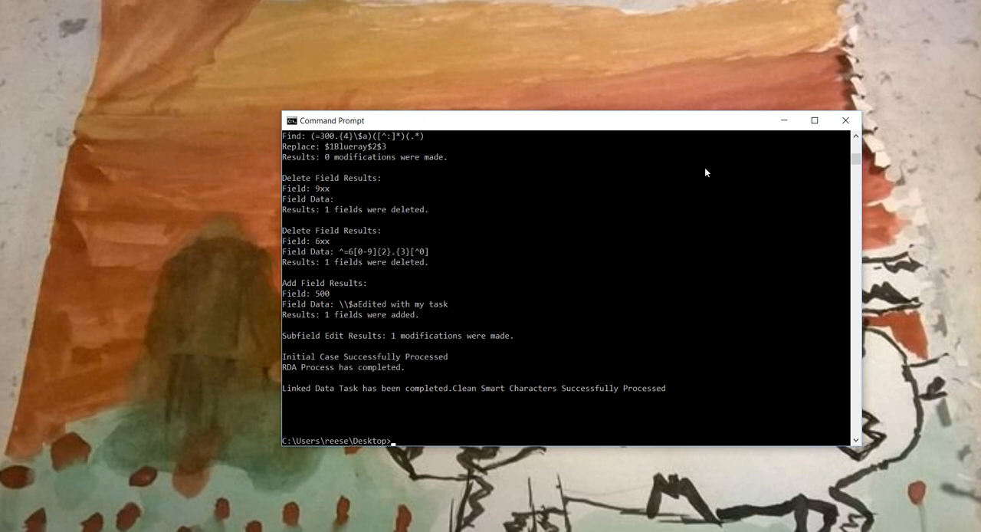
click(845, 121)
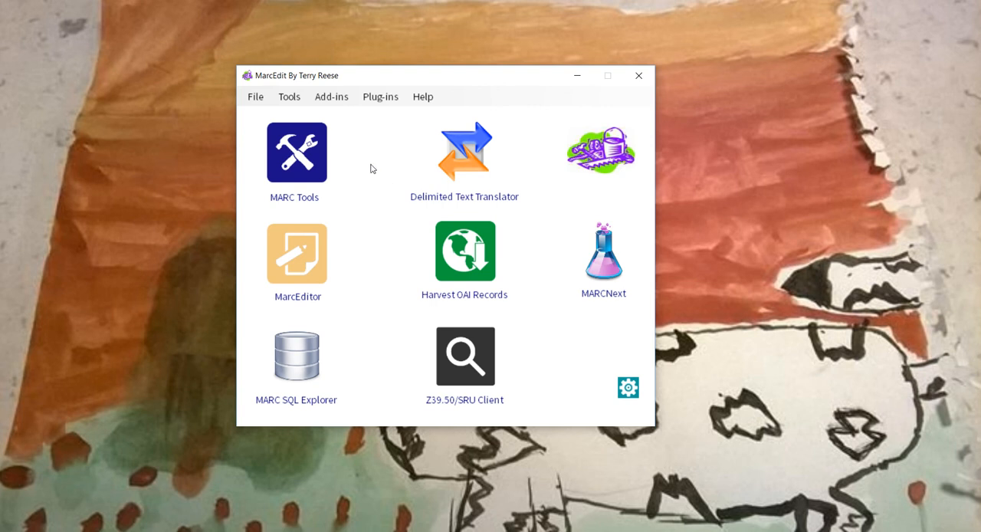
- Open the MarcEdit Script Wizard, look over its Add/Delete options, and close it
click(335, 99)
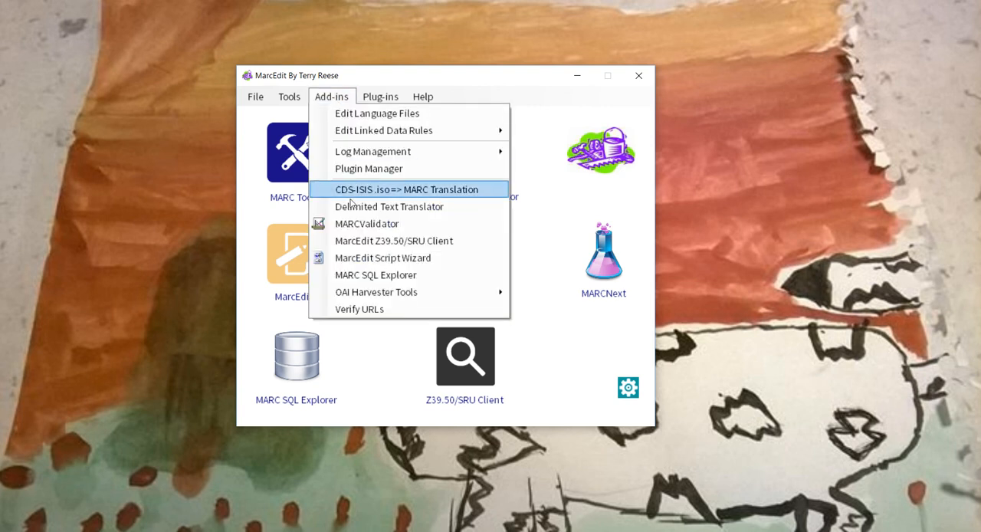
click(346, 259)
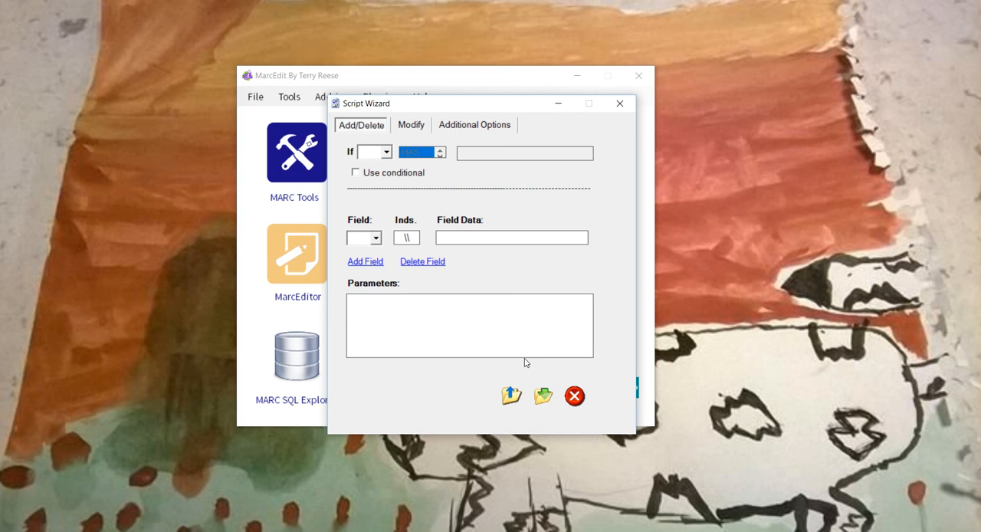
click(575, 395)
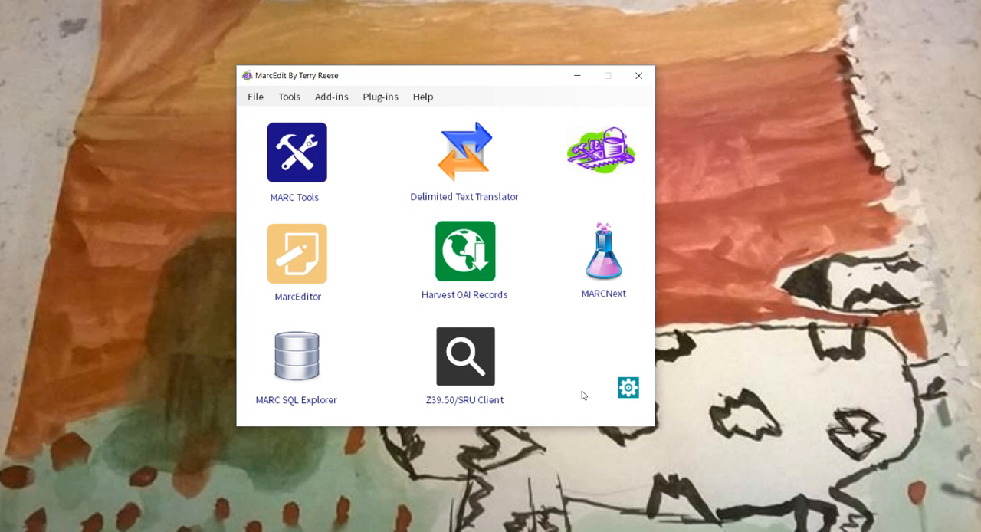
- Open the Task Manager in MarcEditor, look over the task lists and task actions, and close it
click(285, 247)
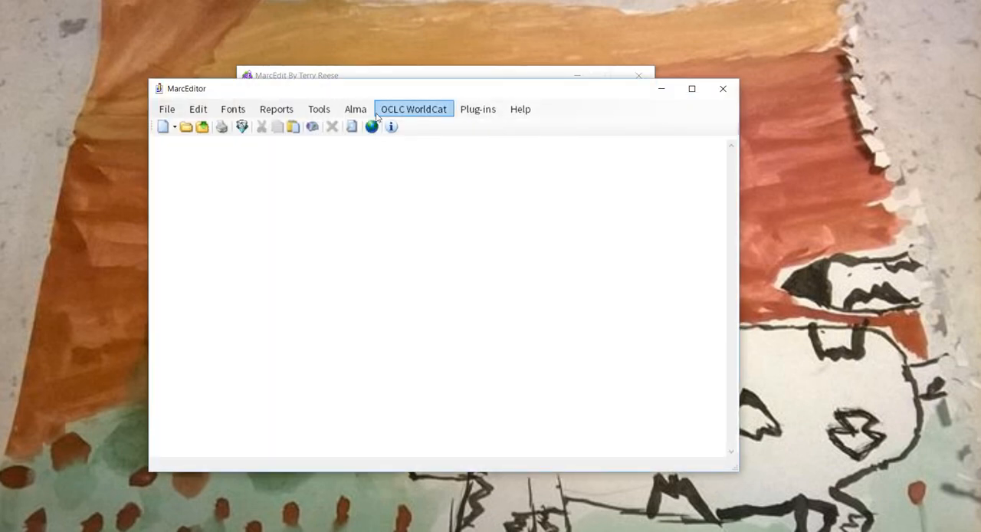
click(319, 109)
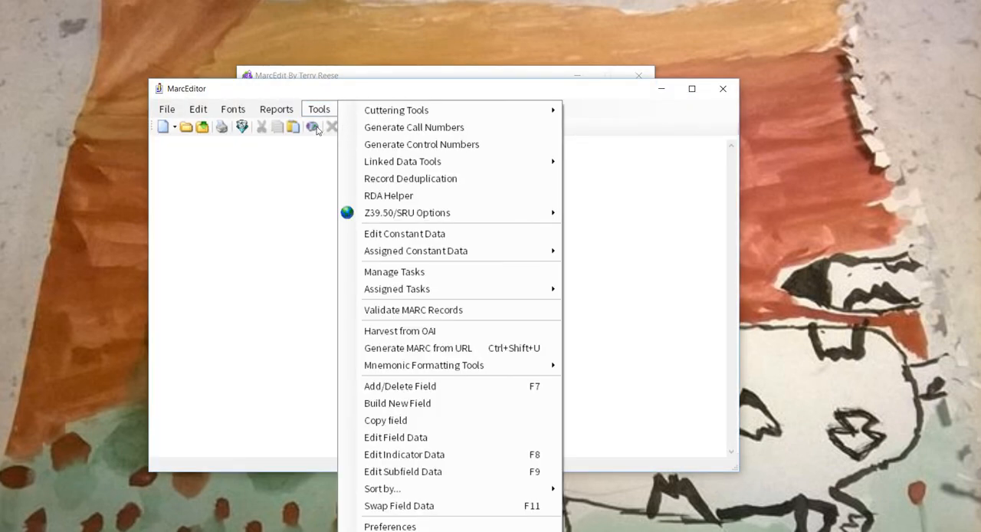
click(397, 272)
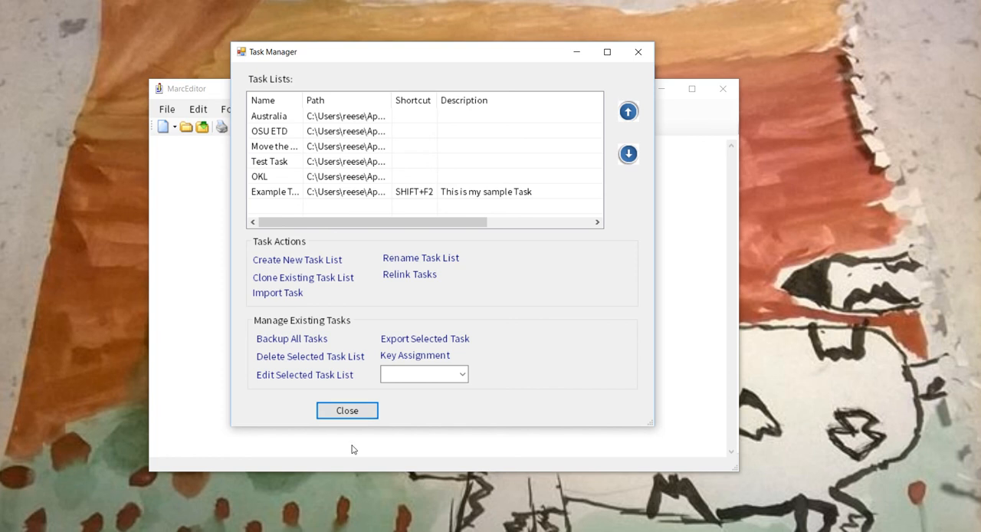
click(345, 410)
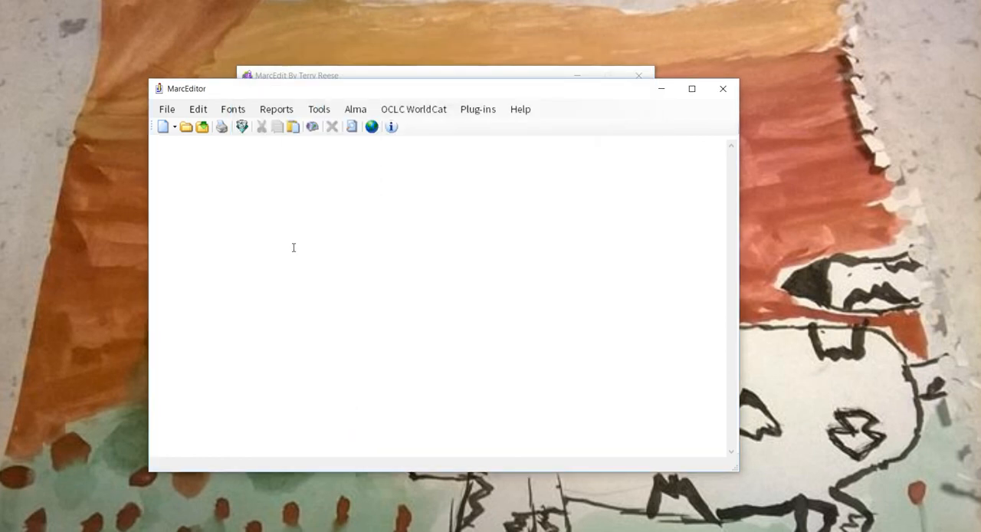
click(199, 112)
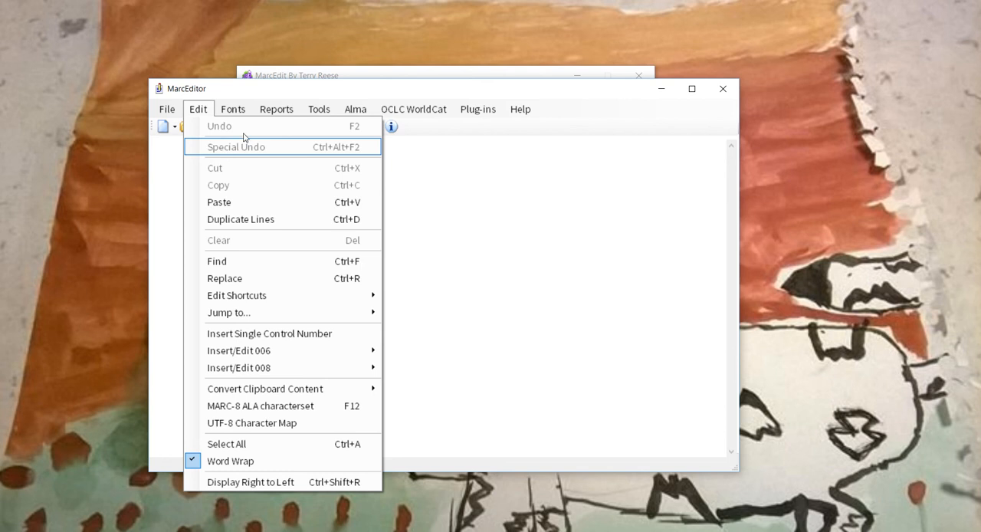
mouse_move(276, 109)
mouse_move(306, 240)
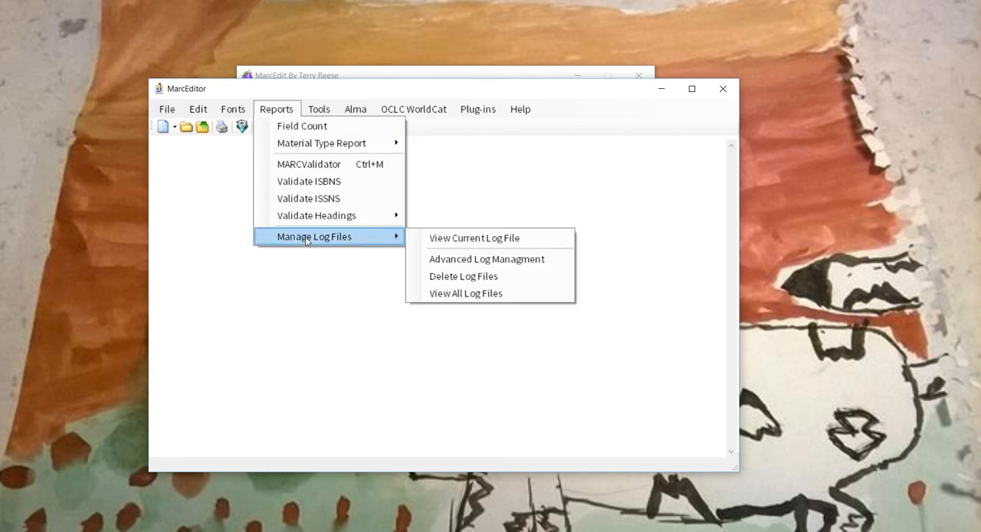
click(292, 126)
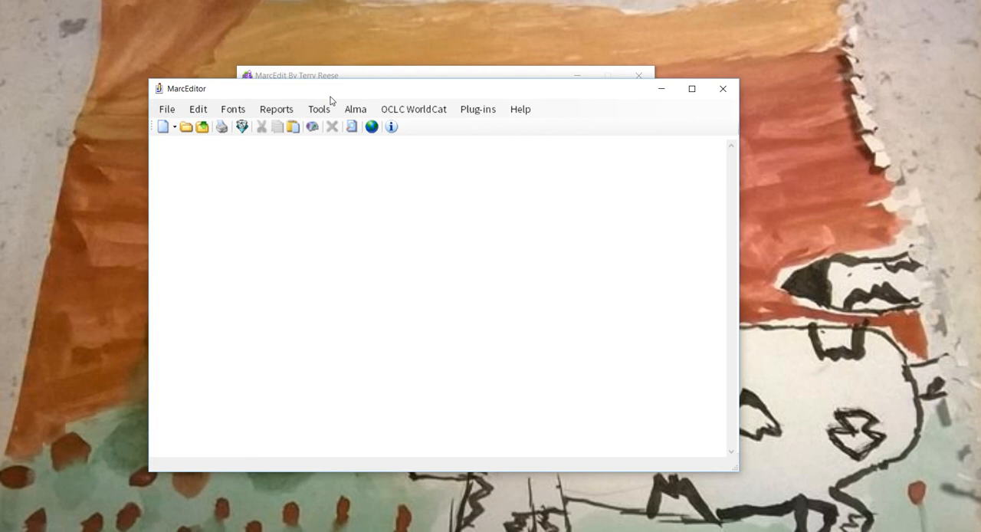
- Reopen the Task Manager, review its task lists and the options for managing existing tasks, and close it
click(320, 109)
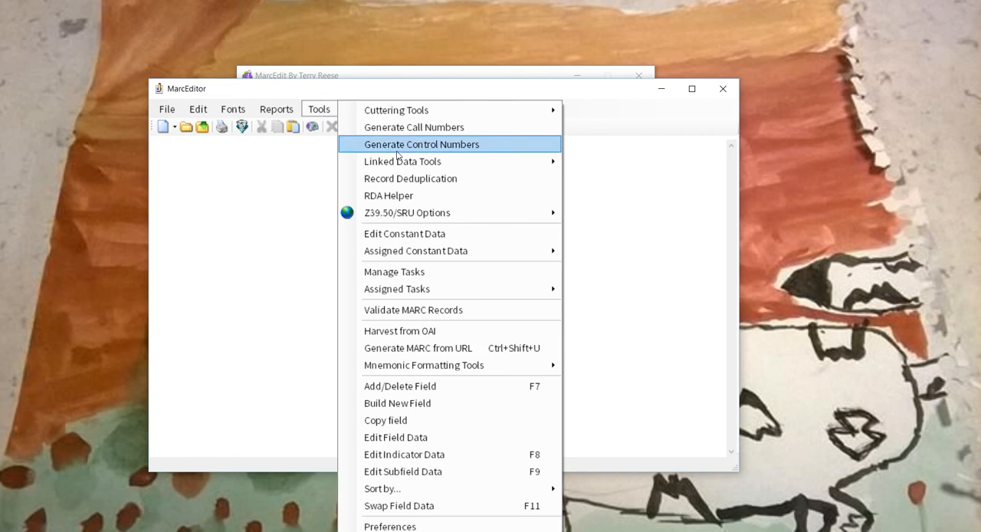
click(427, 272)
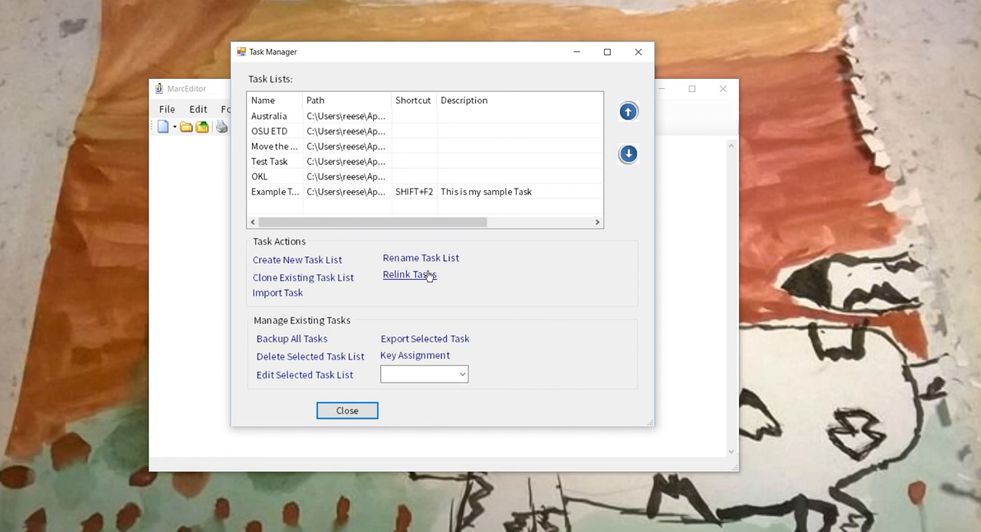
click(350, 411)
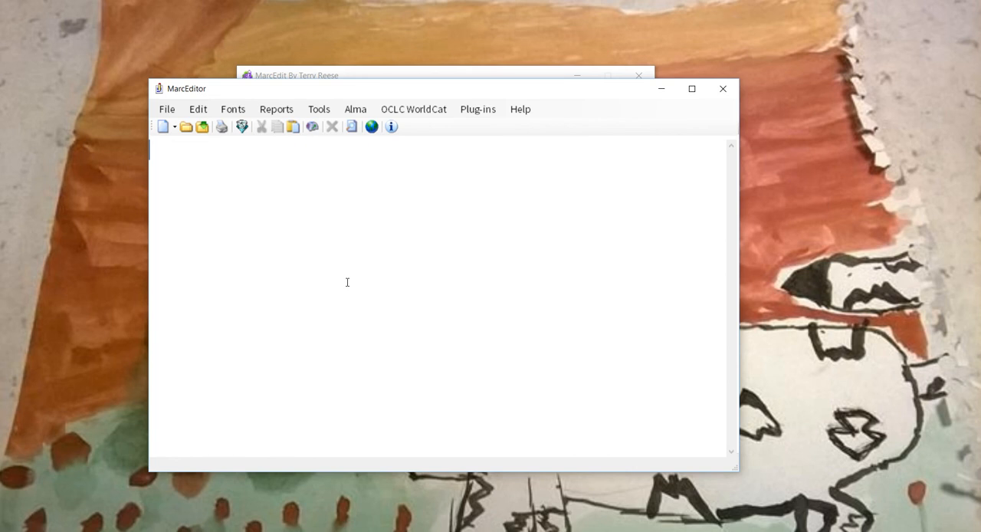
- Look over MarcEditor's global editing commands, such as Replace, Add/Delete Field and Cuttering Tools, and close MarcEditor
click(319, 109)
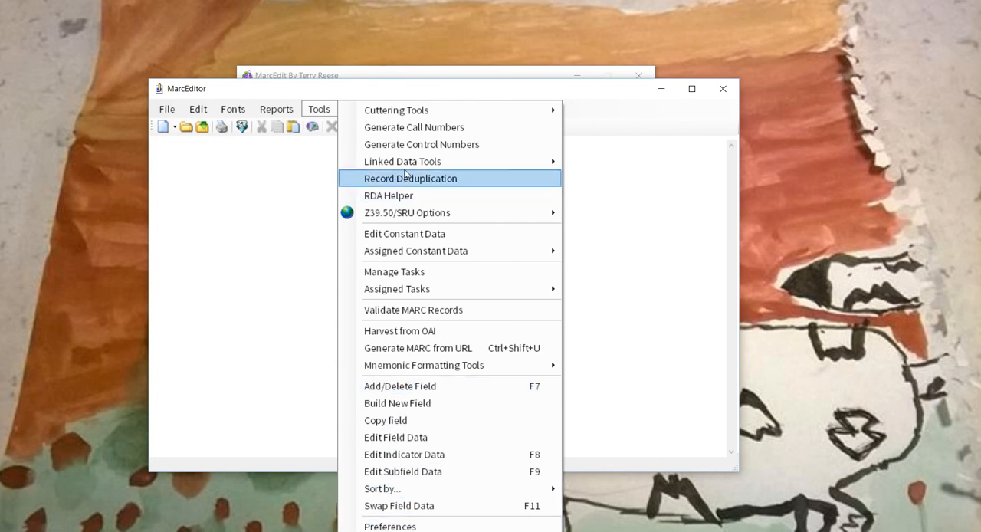
mouse_move(404, 165)
click(334, 150)
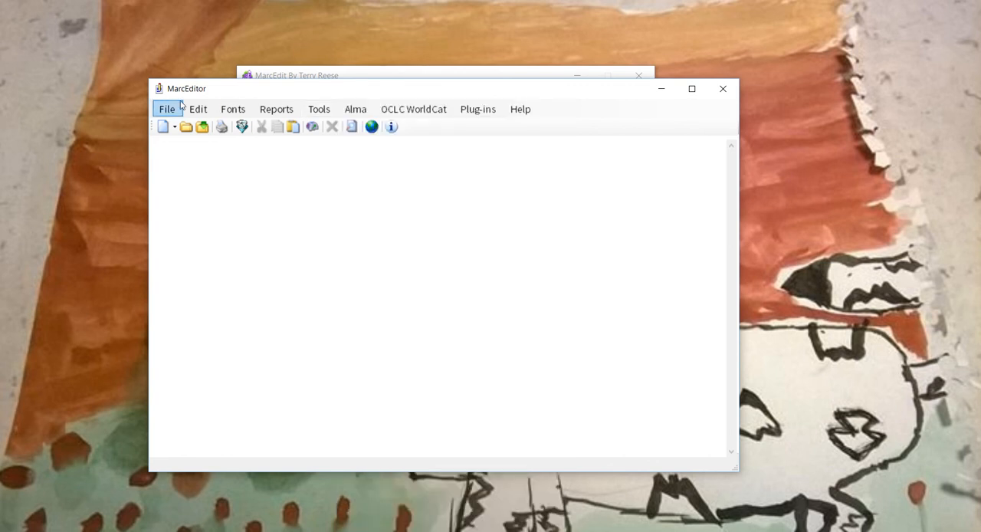
click(196, 110)
click(196, 109)
click(195, 112)
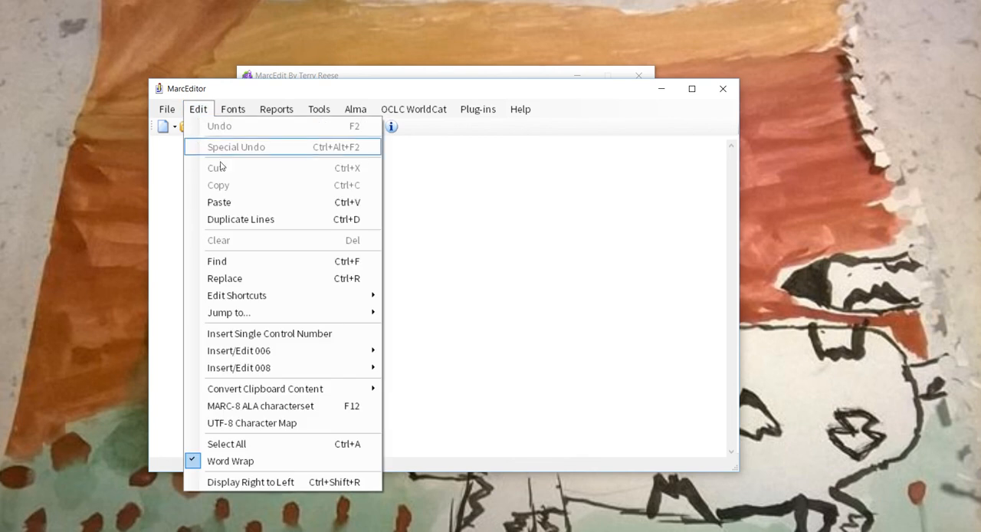
mouse_move(238, 294)
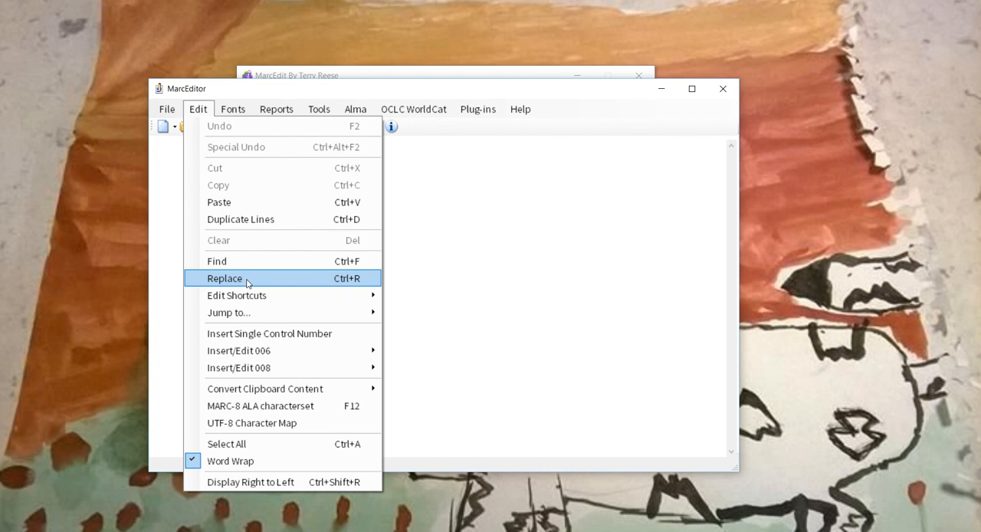
mouse_move(331, 111)
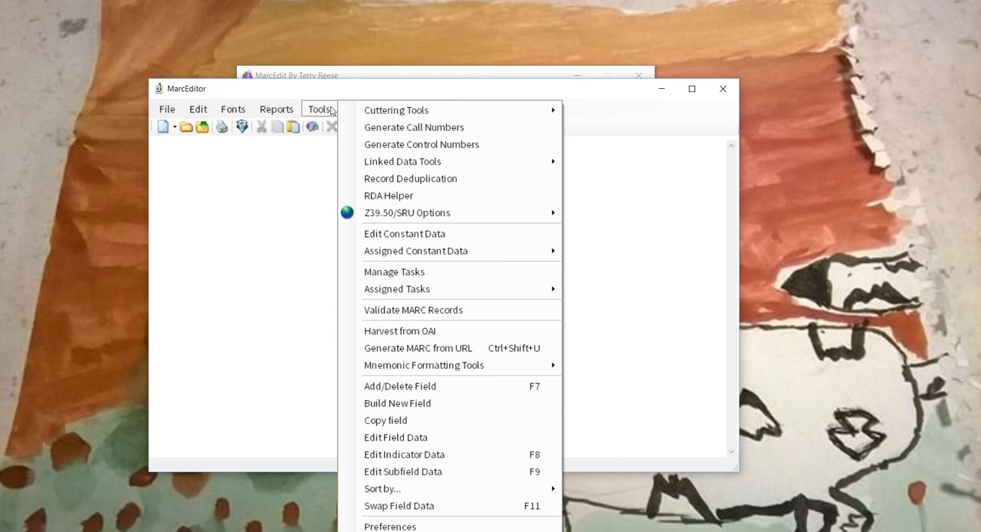
mouse_move(431, 107)
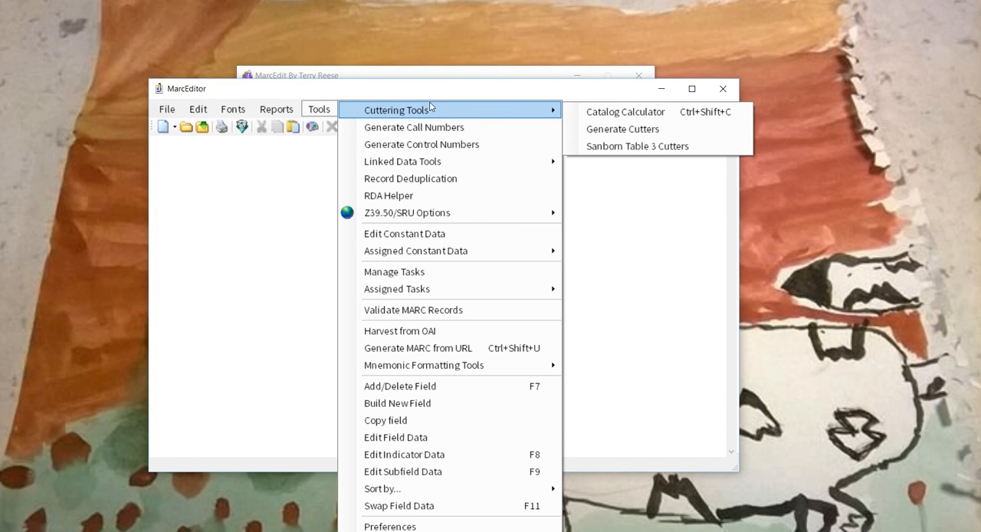
click(418, 91)
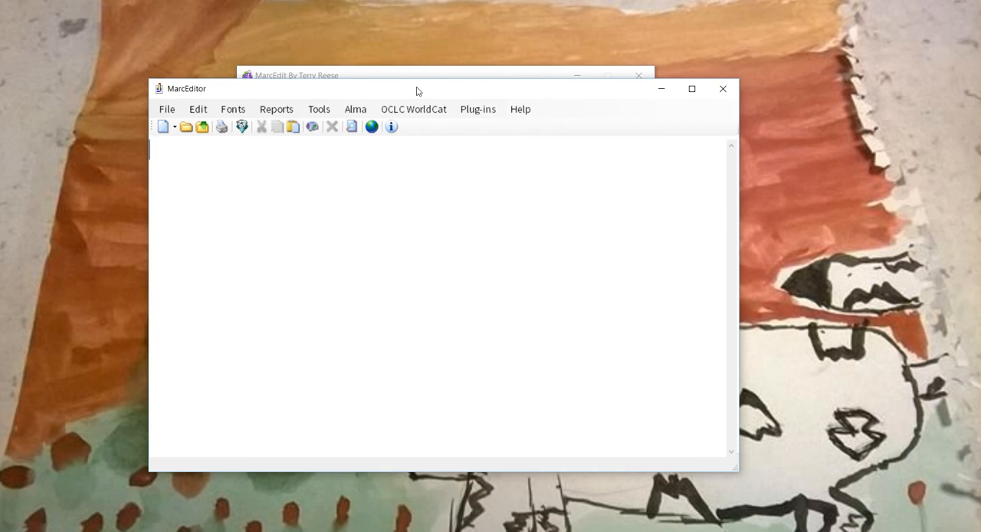
click(725, 90)
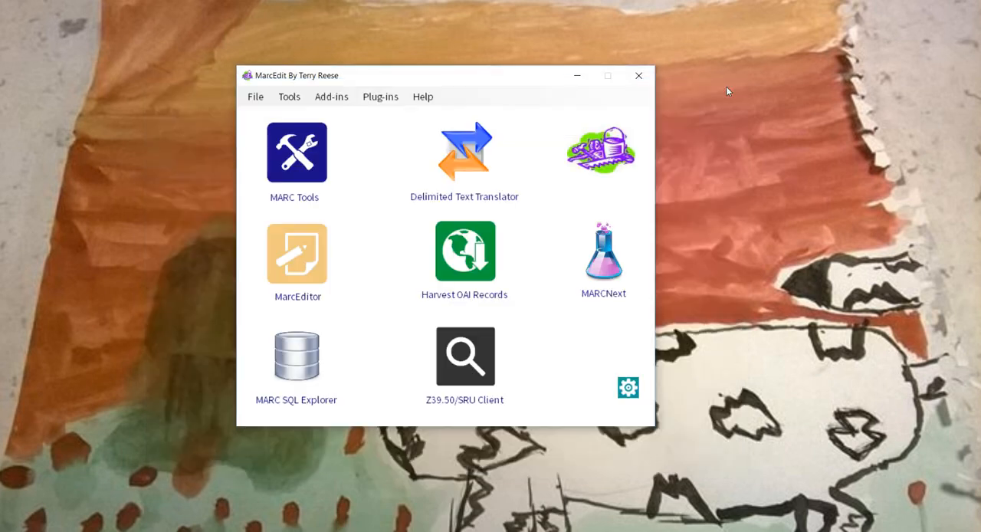